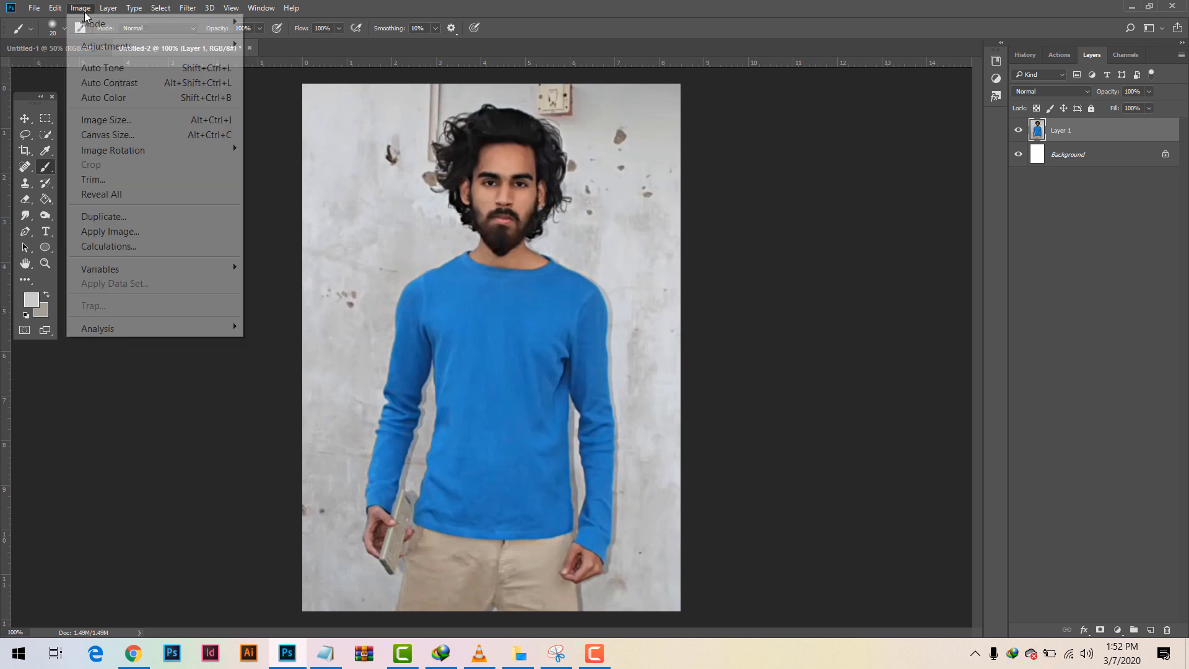
Brighten Layer 1 with a Levels adjustment, setting the midtone input to 1.14
mouse_move(118, 47)
click(301, 67)
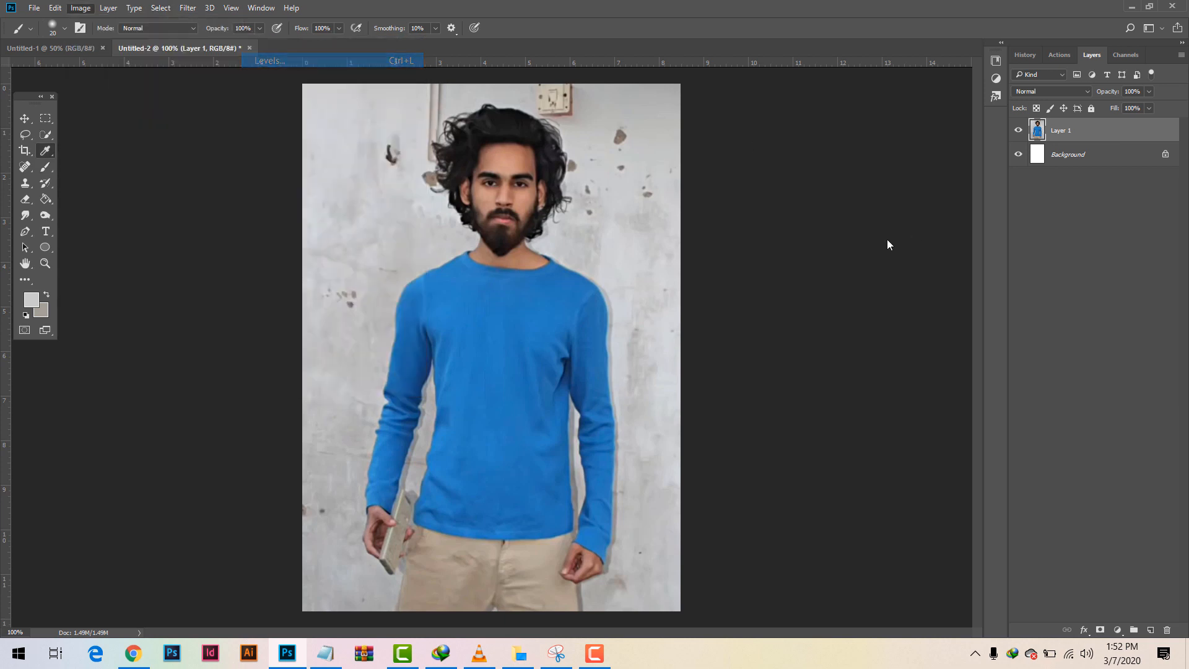
drag(810, 241, 803, 241)
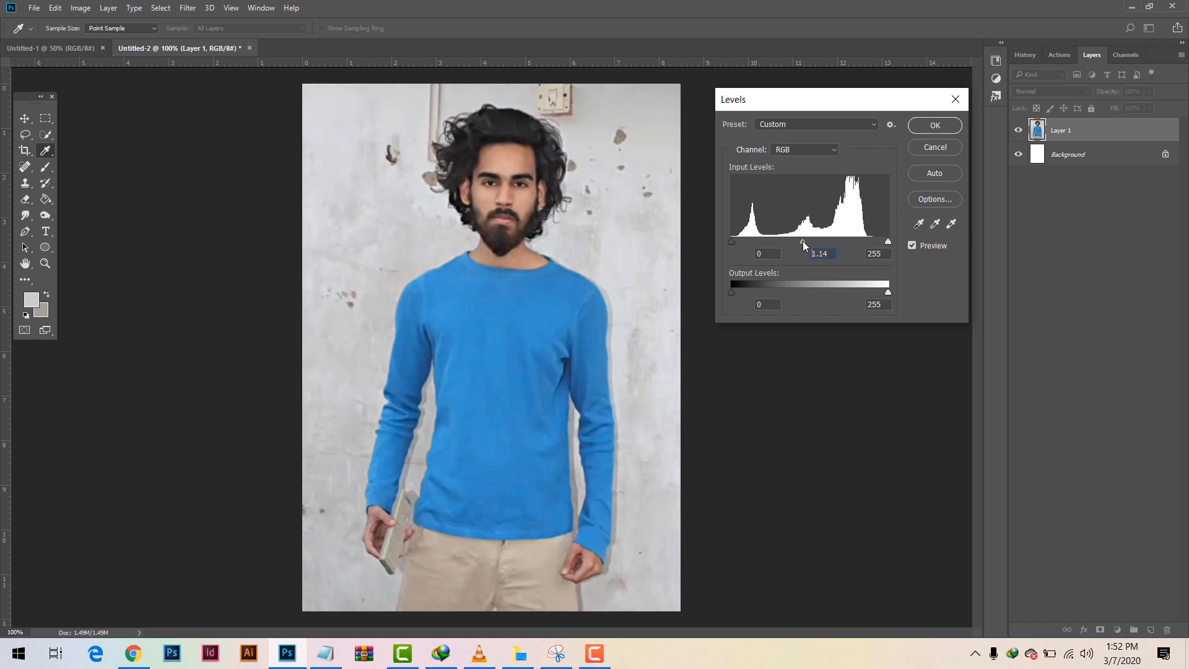
click(933, 125)
key(b)
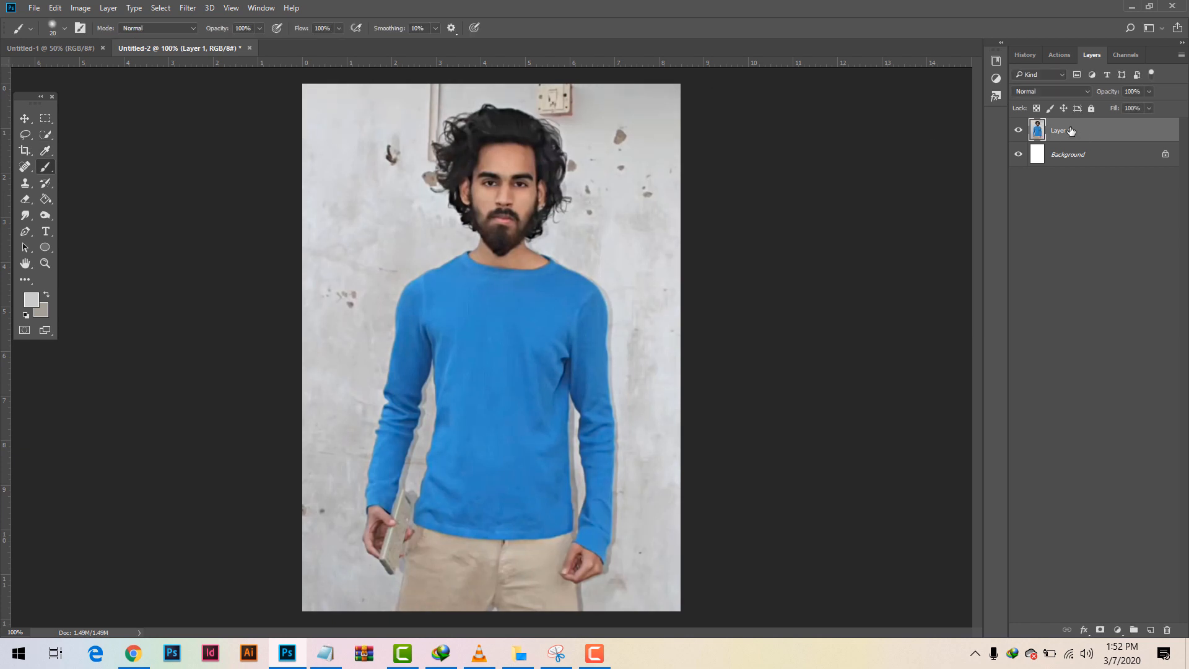
Duplicate Layer 1 and open the copy in the Camera Raw filter
drag(1071, 130, 1151, 629)
click(194, 8)
click(221, 98)
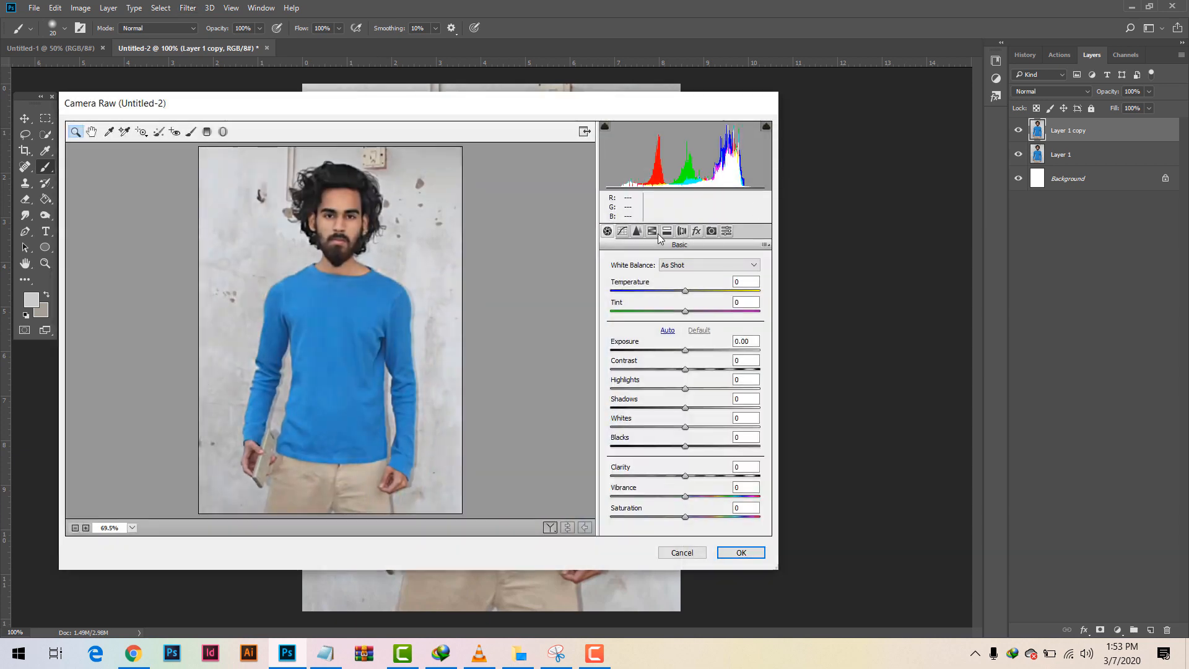
In the HSL adjustments, set Aquas saturation to -100, desaturate Blues, and set luminance to Aquas +77 and Blues +31
click(654, 232)
drag(685, 402, 601, 400)
click(642, 280)
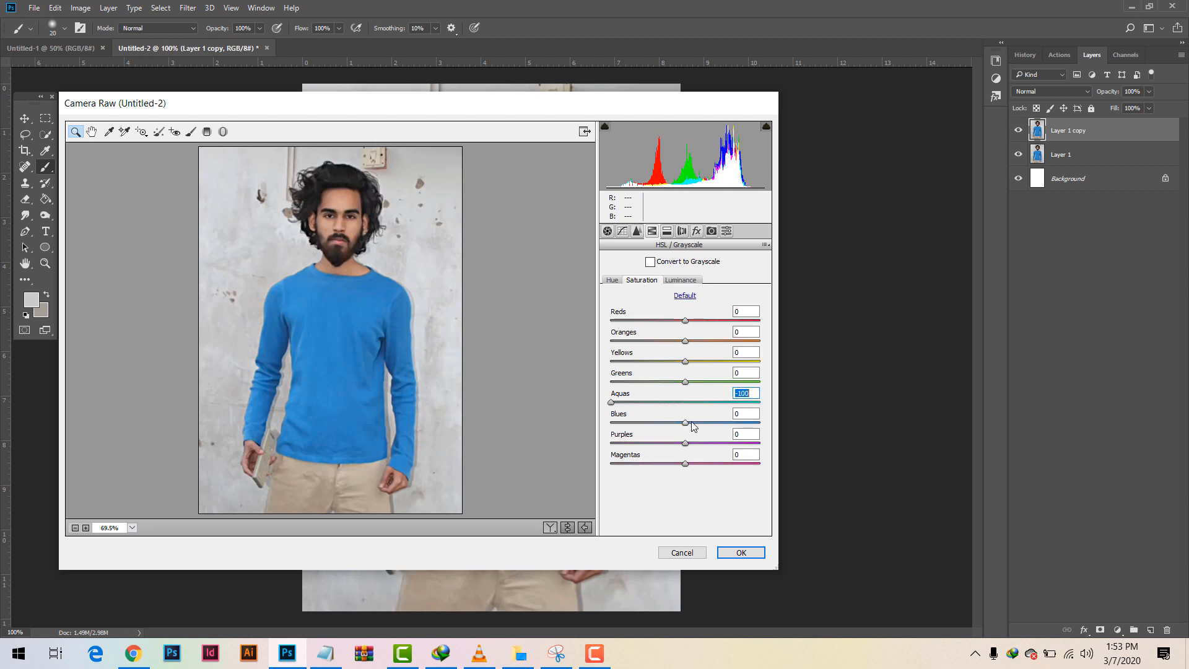
drag(685, 423, 710, 425)
click(690, 281)
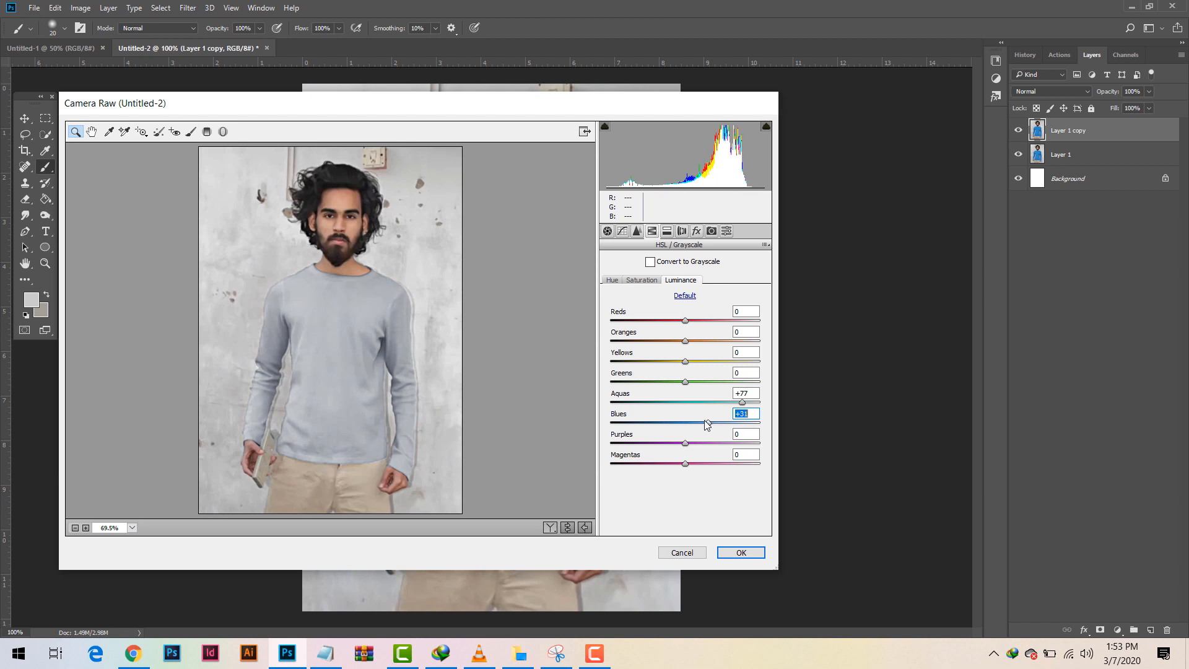
click(612, 281)
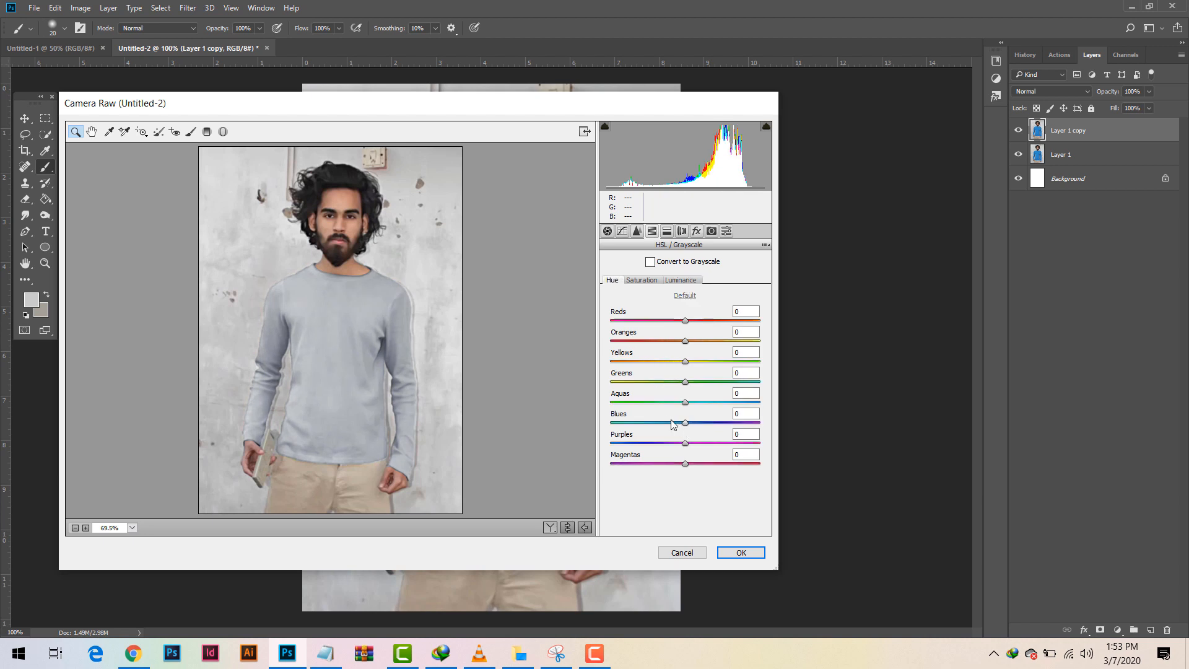
drag(673, 424, 689, 422)
Set the vignetting amount to +18 and calibrate Blue Primary to hue -59, saturation -73, Red saturation +9 and Green hue -23, applying the filter
click(697, 236)
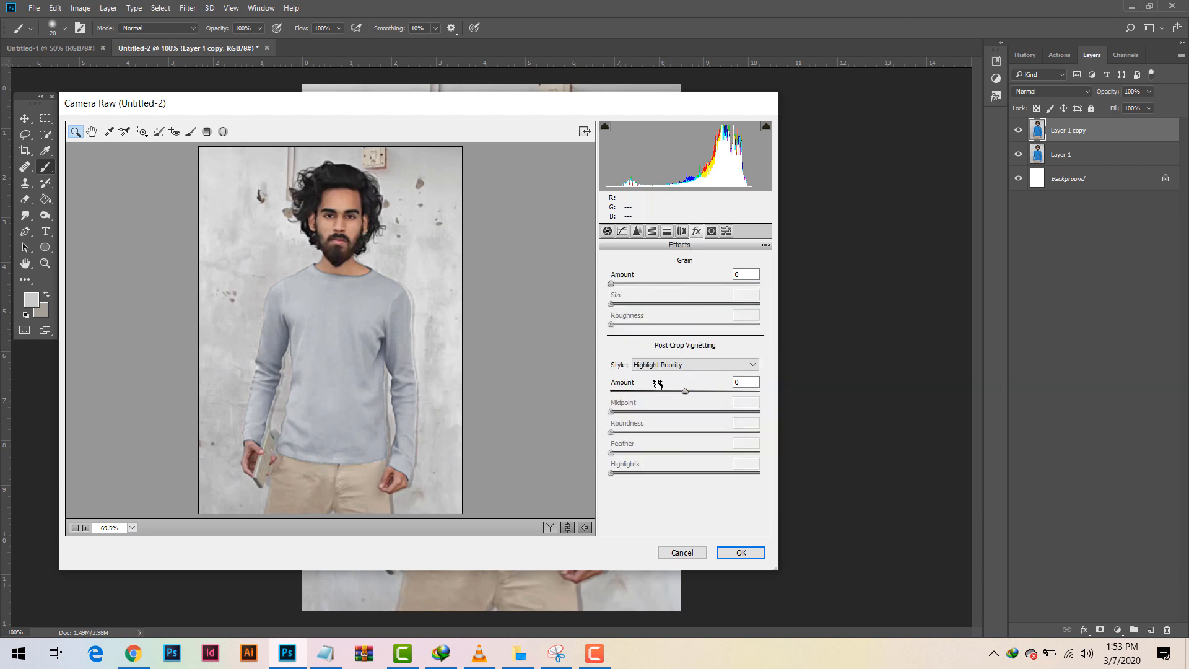
mouse_move(688, 395)
mouse_down()
mouse_move(699, 392)
mouse_move(672, 392)
mouse_move(700, 391)
mouse_up()
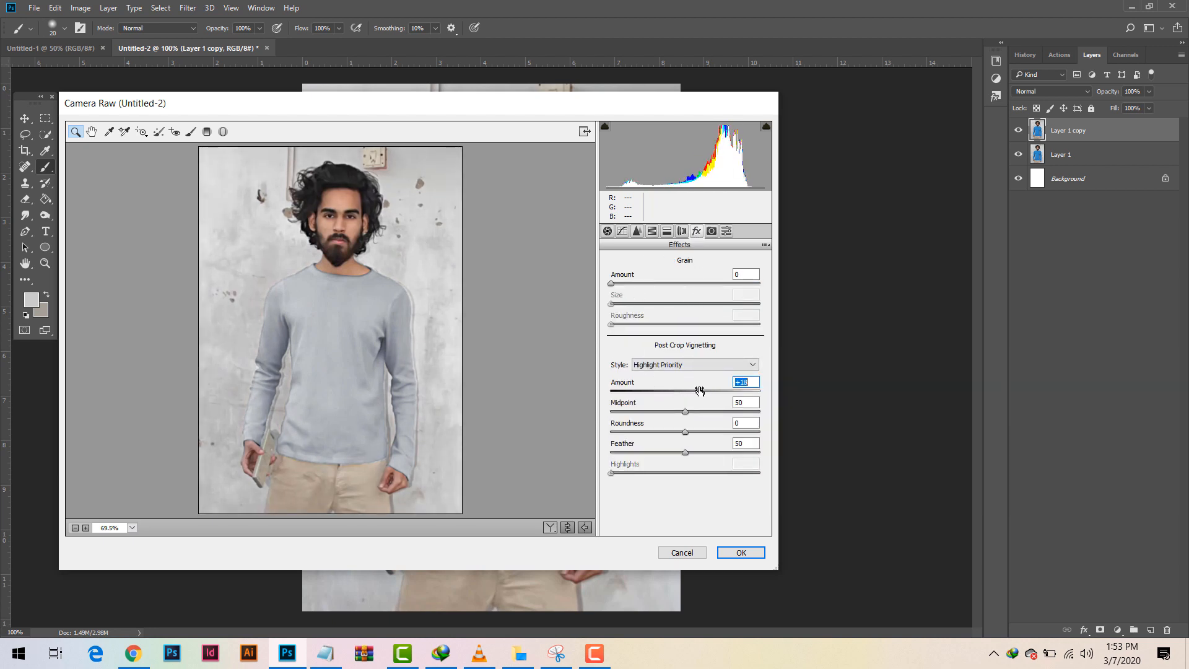
click(715, 231)
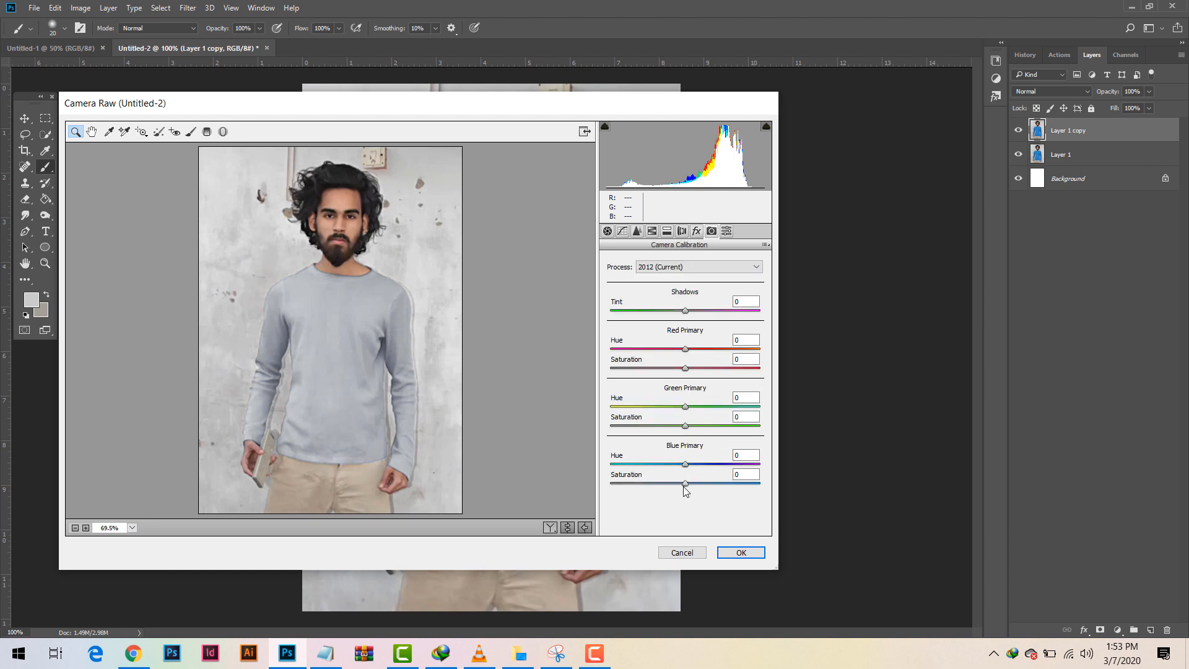
drag(685, 487, 634, 479)
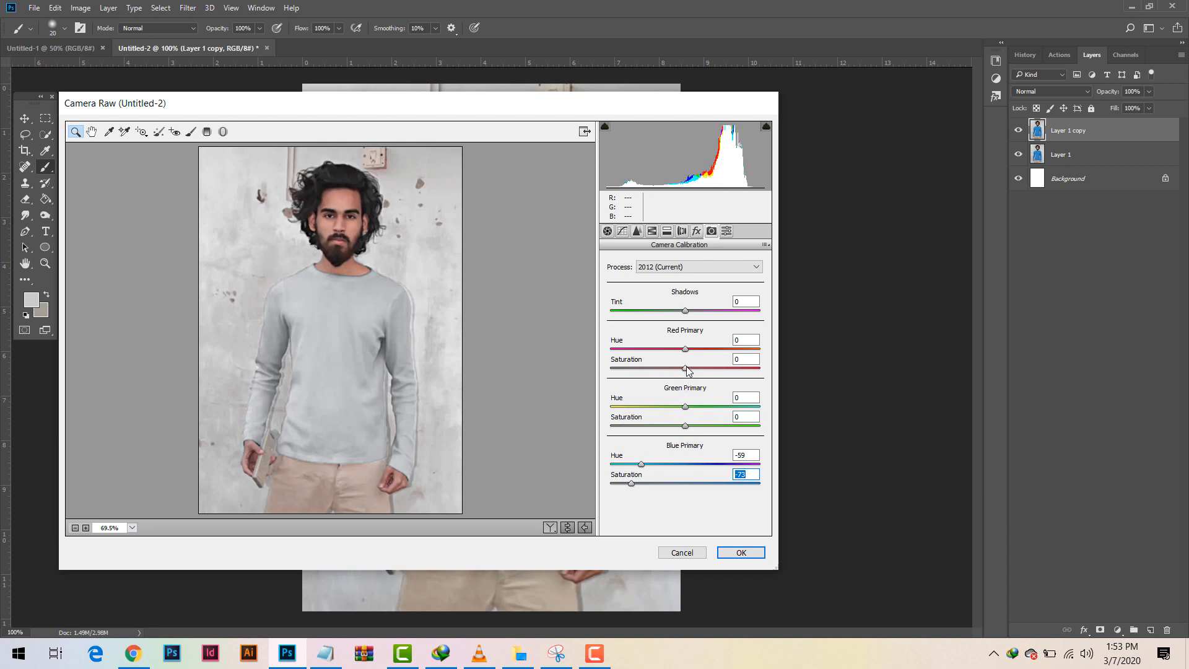
drag(686, 369, 667, 408)
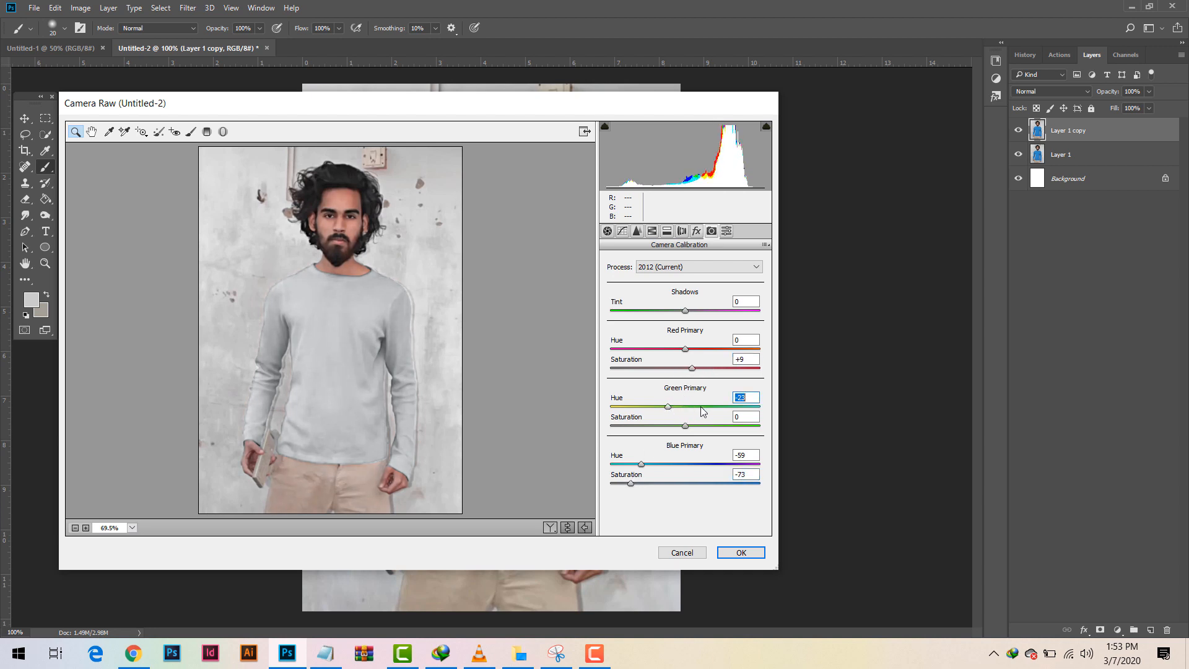
click(733, 552)
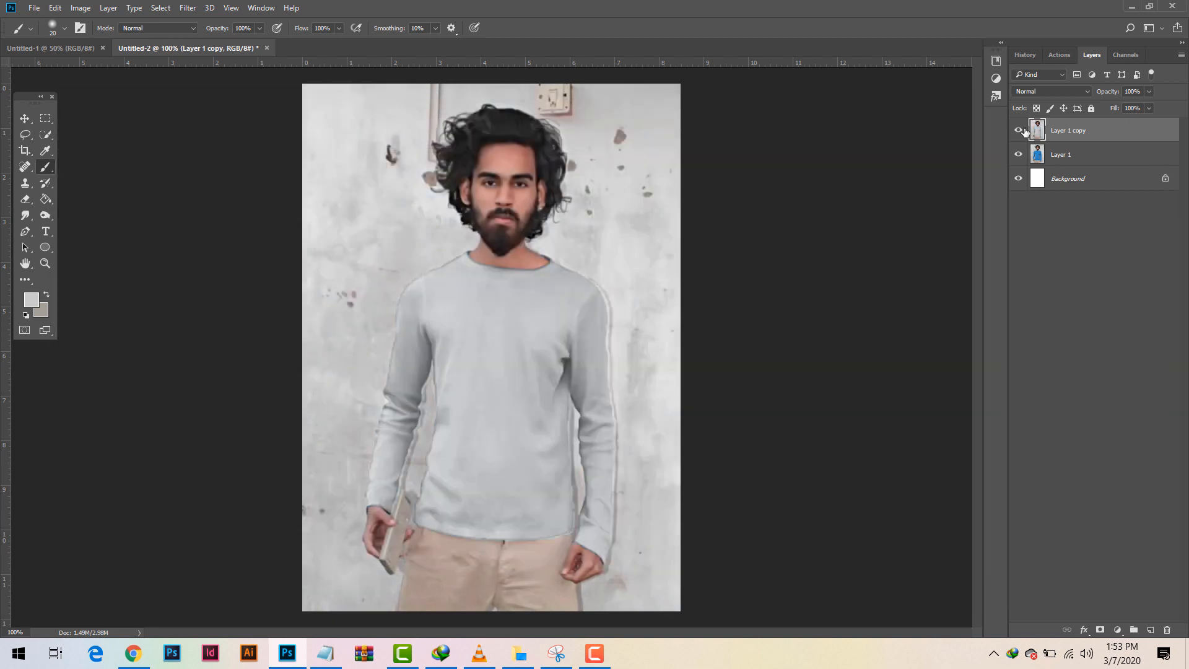
click(1023, 130)
click(1023, 130)
Place the Untitled-2 image of the white Supreme T-shirt as an embedded layer above the model photo
key(ctrl+minus)
key(ctrl+minus)
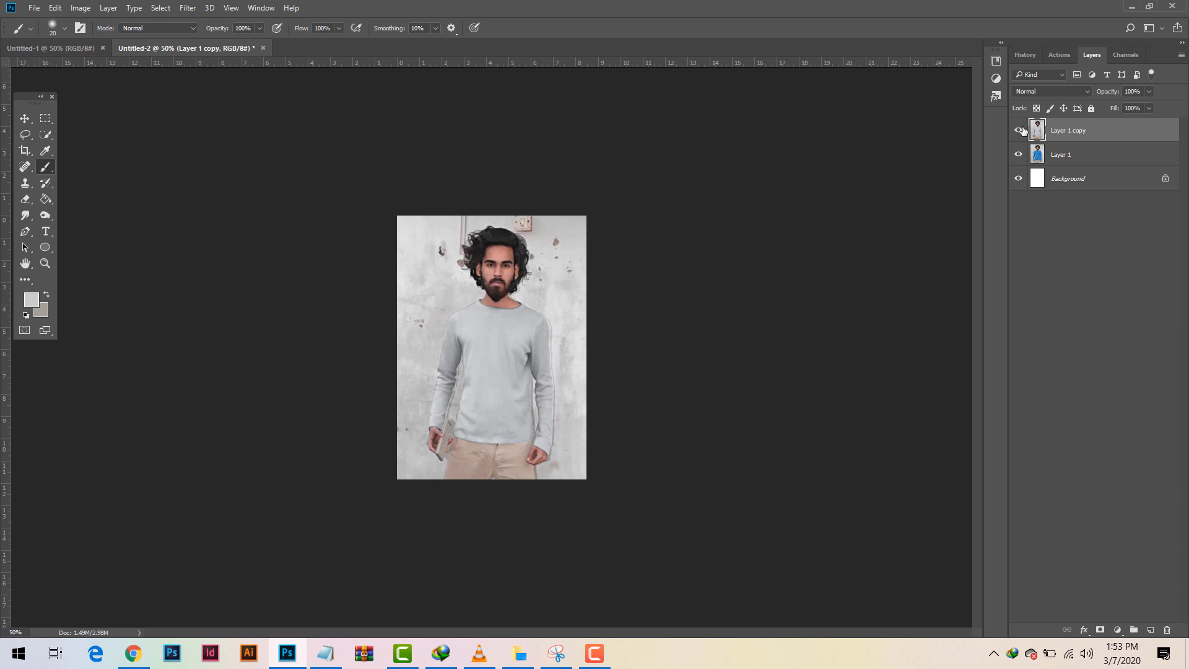
key(ctrl+plus)
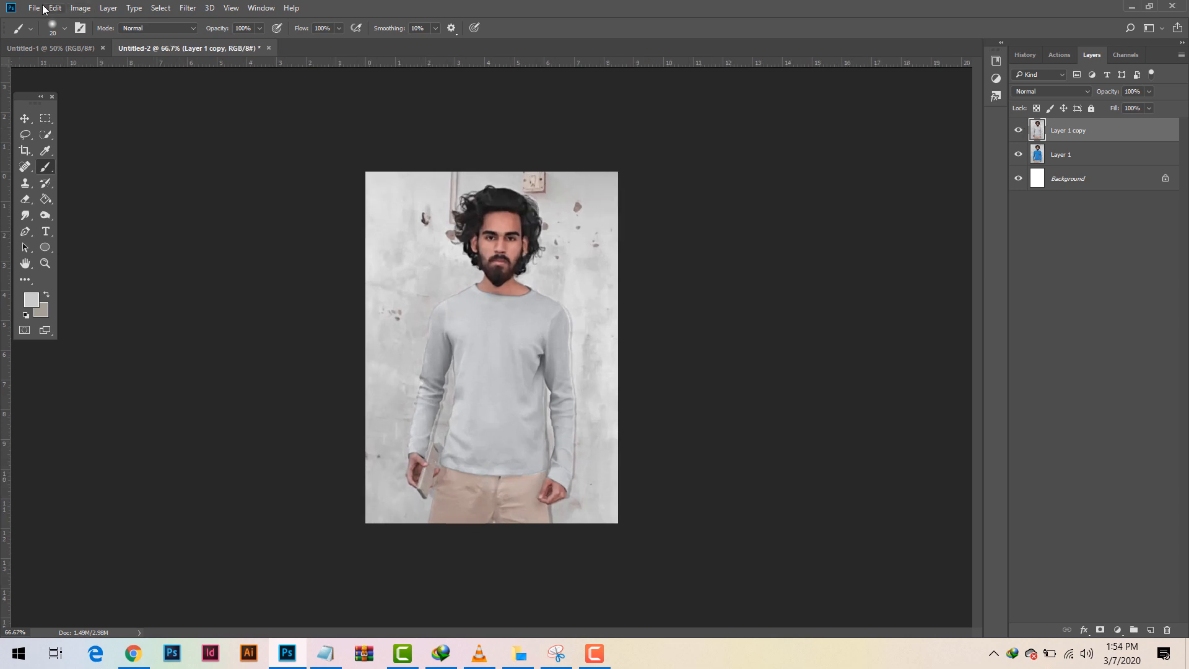
click(44, 7)
click(143, 300)
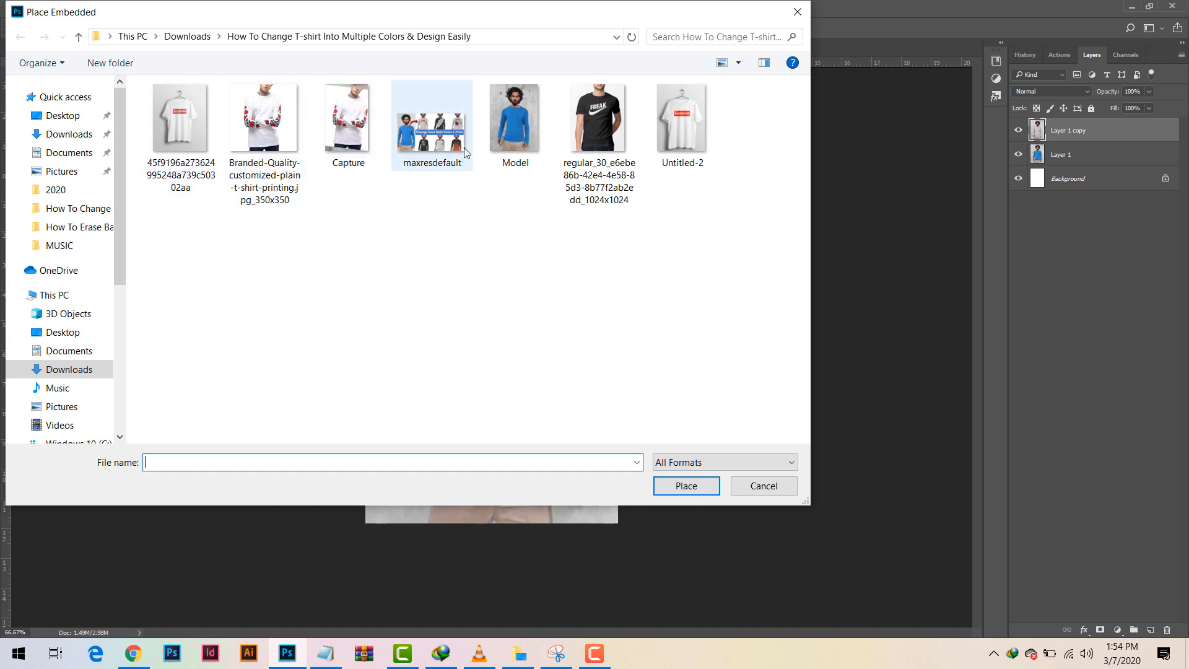
click(672, 122)
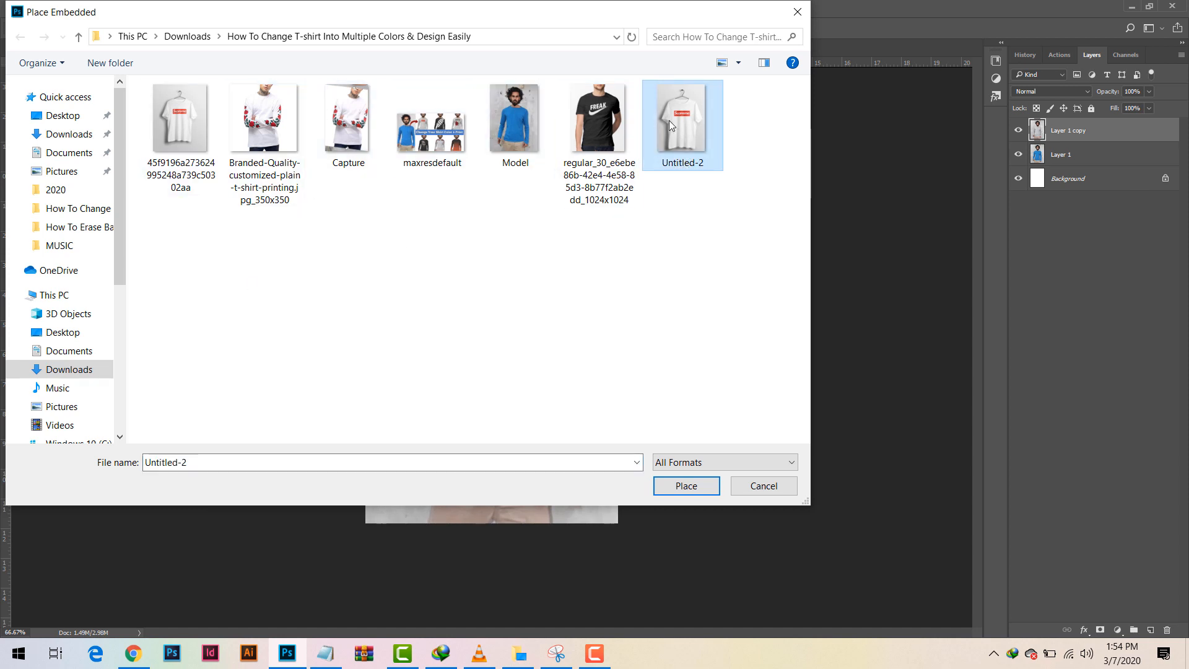
double_click(693, 120)
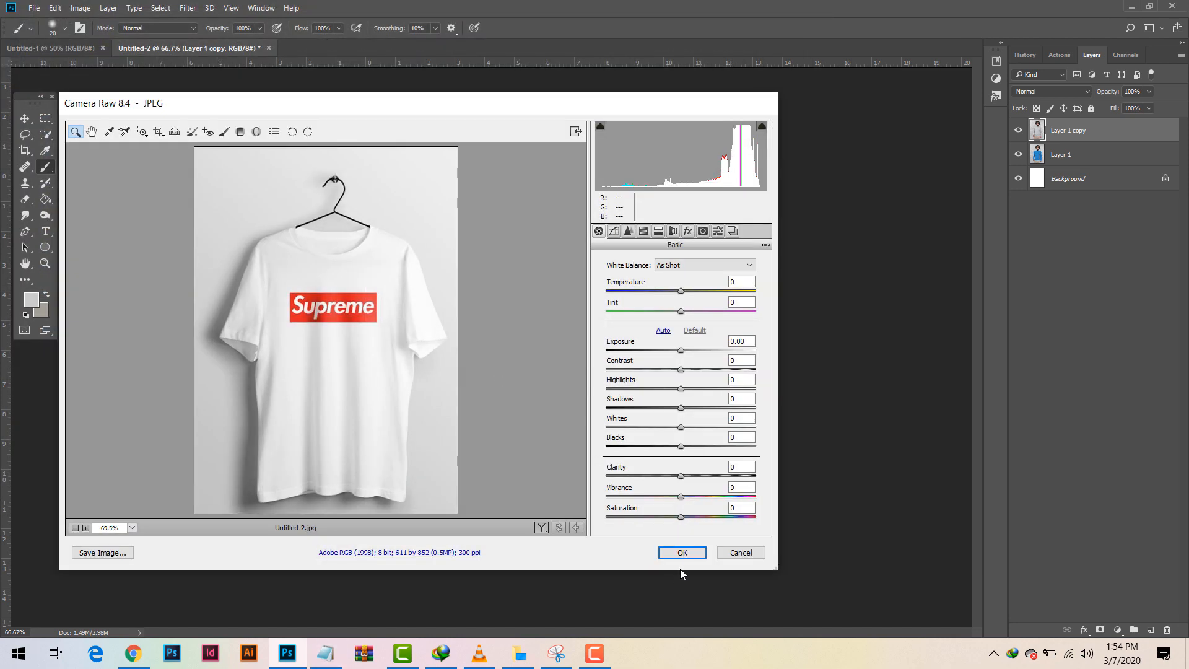
click(681, 552)
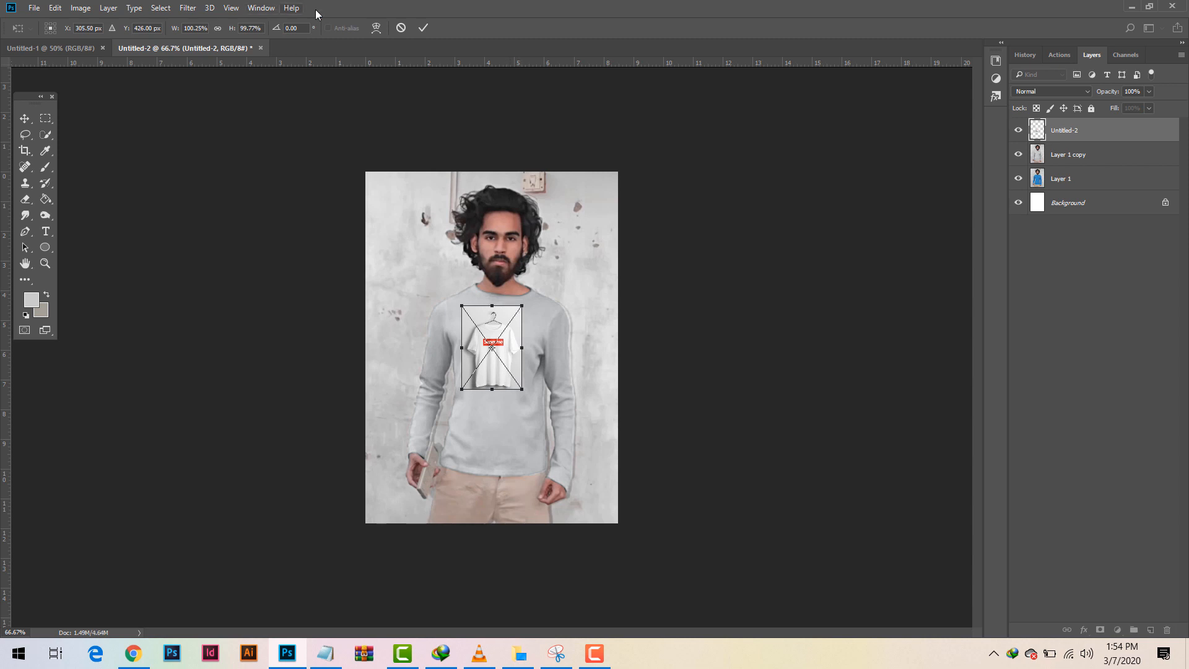
click(423, 28)
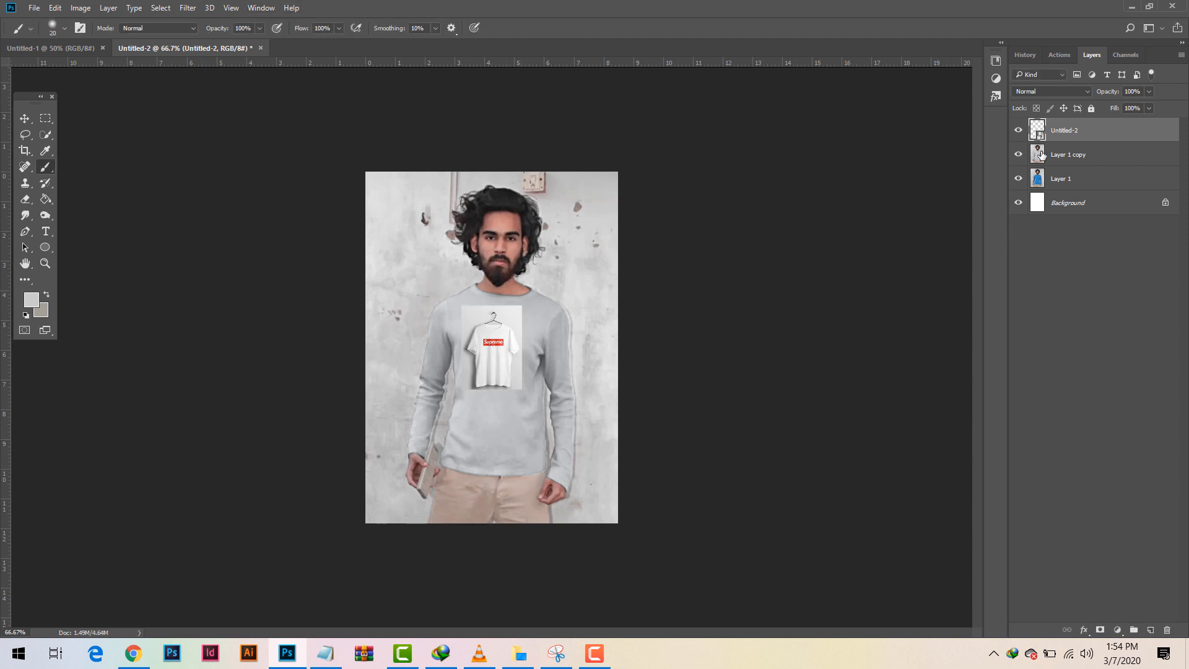
Rasterize the placed T-shirt layer and enlarge it to about 372%, rotated 5.72°, over the model
right_click(1075, 131)
click(792, 346)
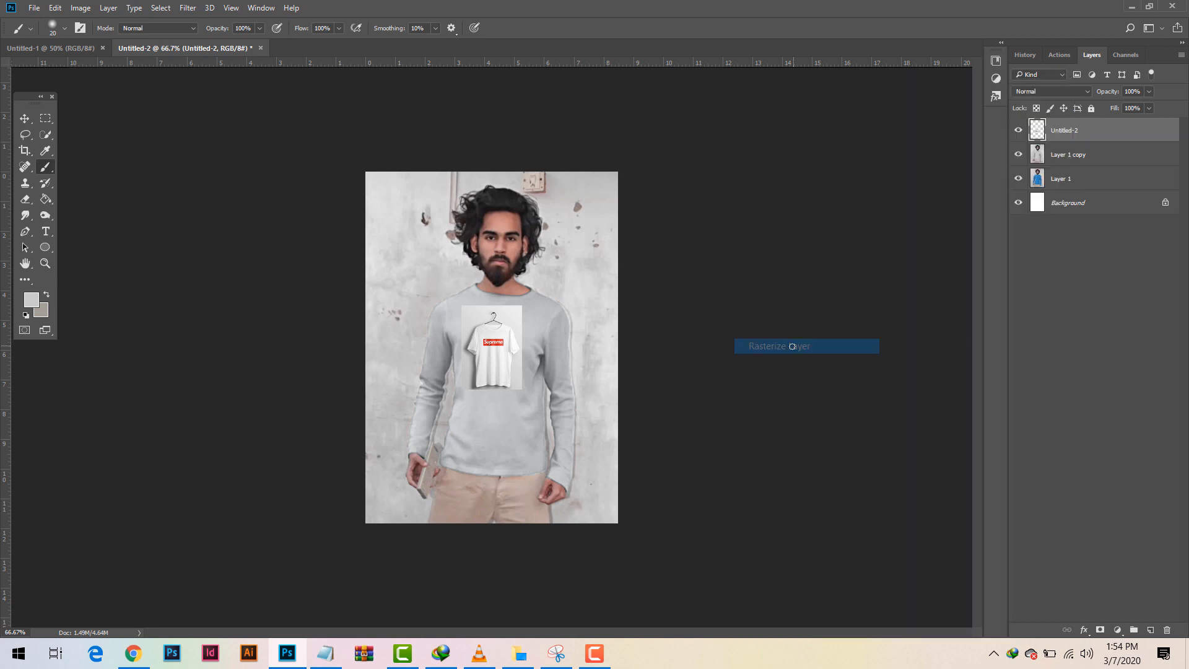
key(ctrl+t)
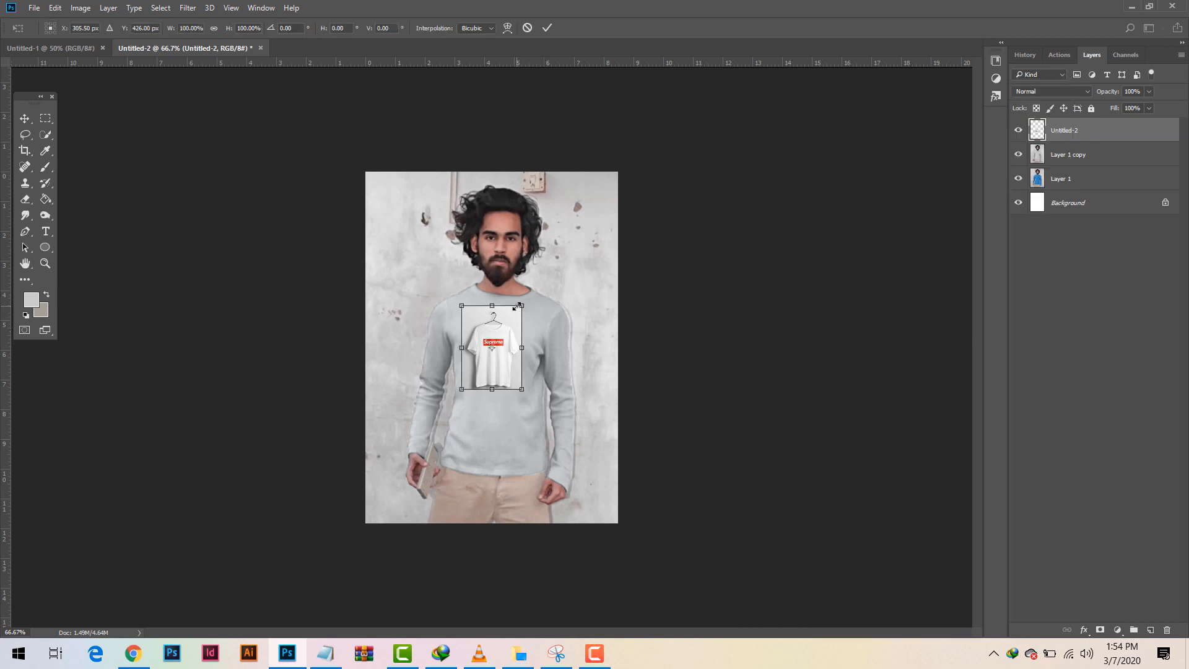
drag(517, 307, 619, 212)
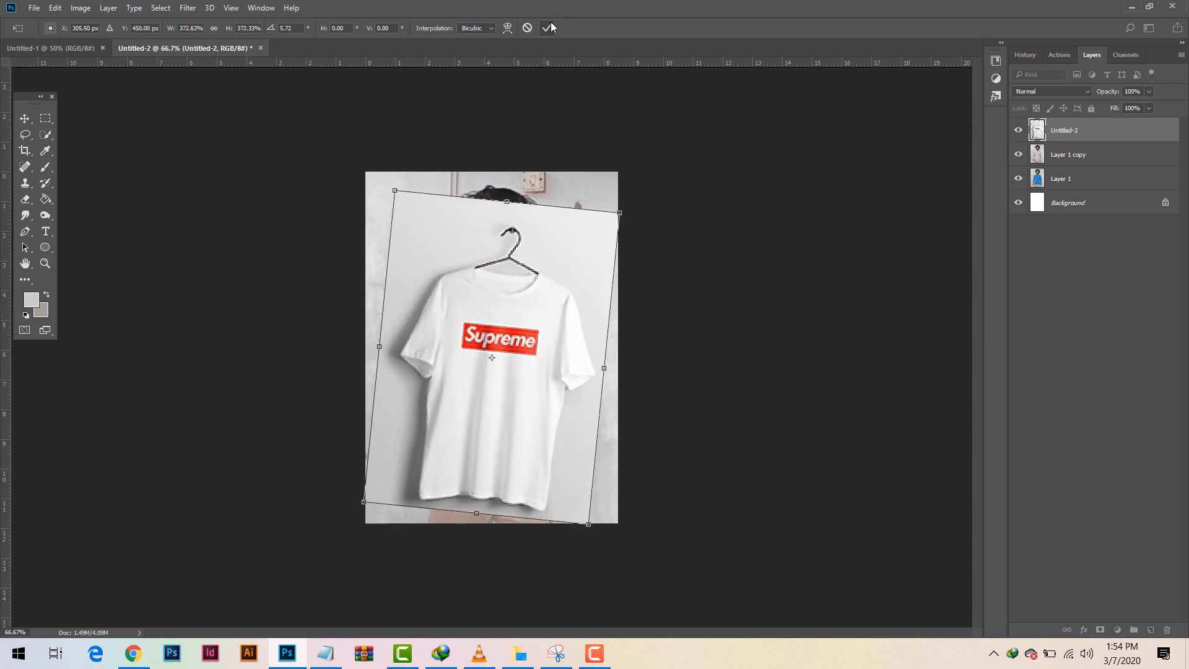
click(549, 27)
Blend the T-shirt layer with Multiply and align its Supreme print on the chest, rotated -2.26° and scaled to 93.05% width and 96.38% height
click(1085, 91)
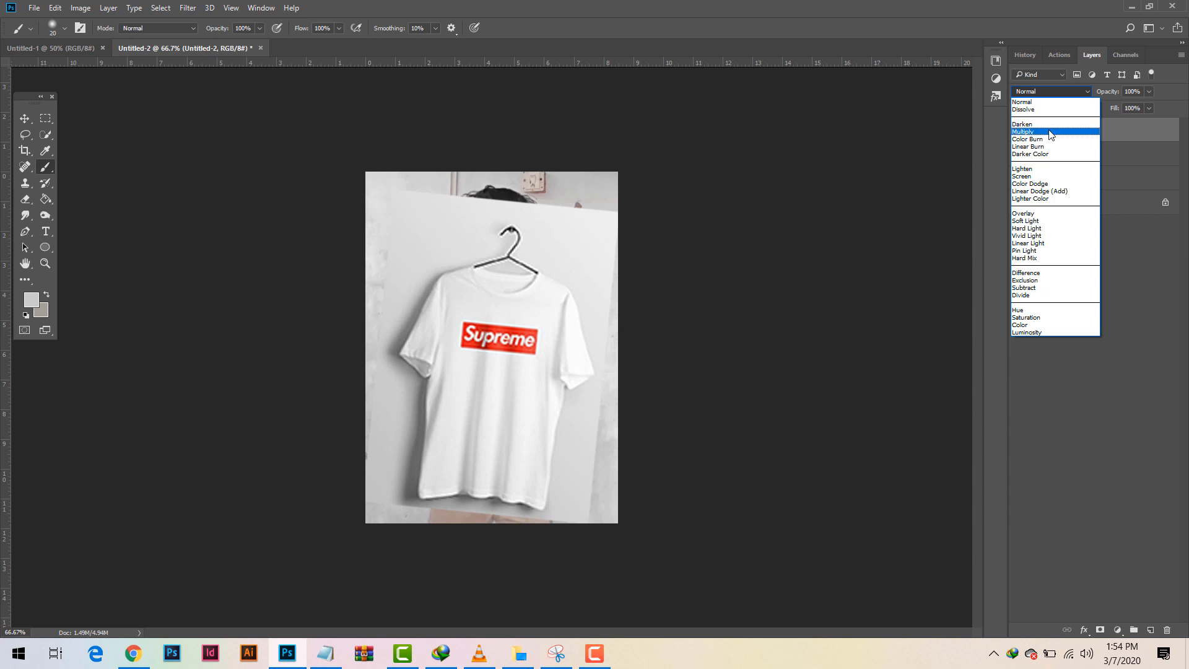
click(1052, 133)
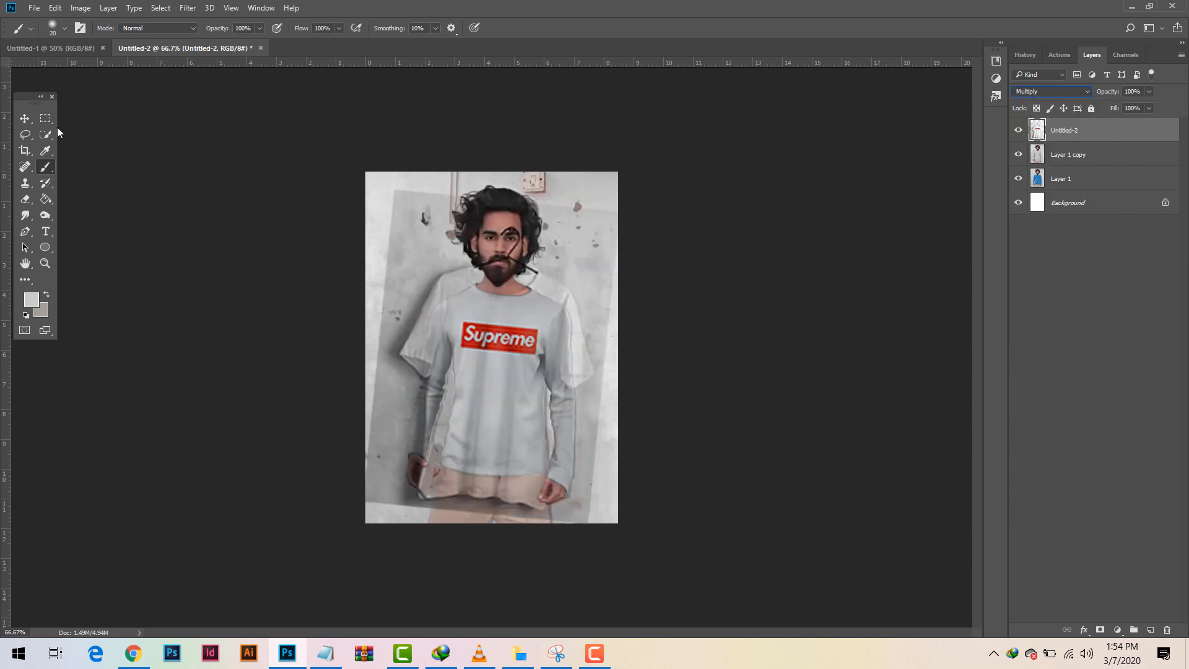
click(25, 118)
drag(505, 332, 507, 341)
key(ctrl+t)
drag(532, 183, 522, 184)
drag(514, 337, 516, 341)
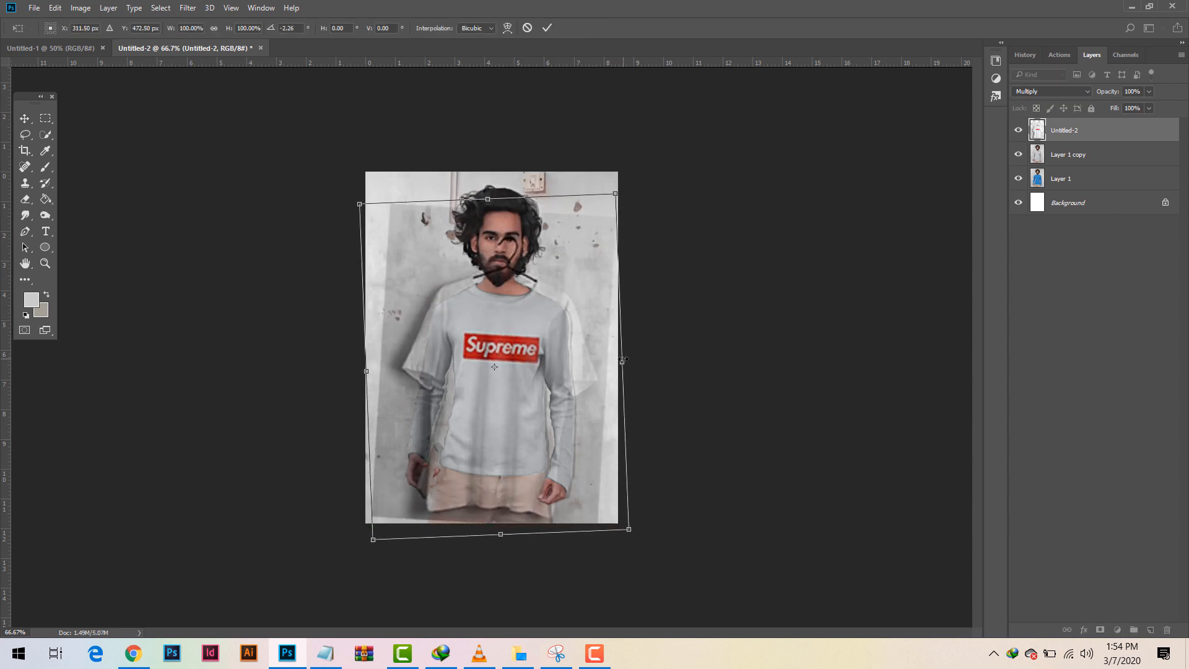
drag(624, 359, 616, 360)
drag(612, 311, 611, 297)
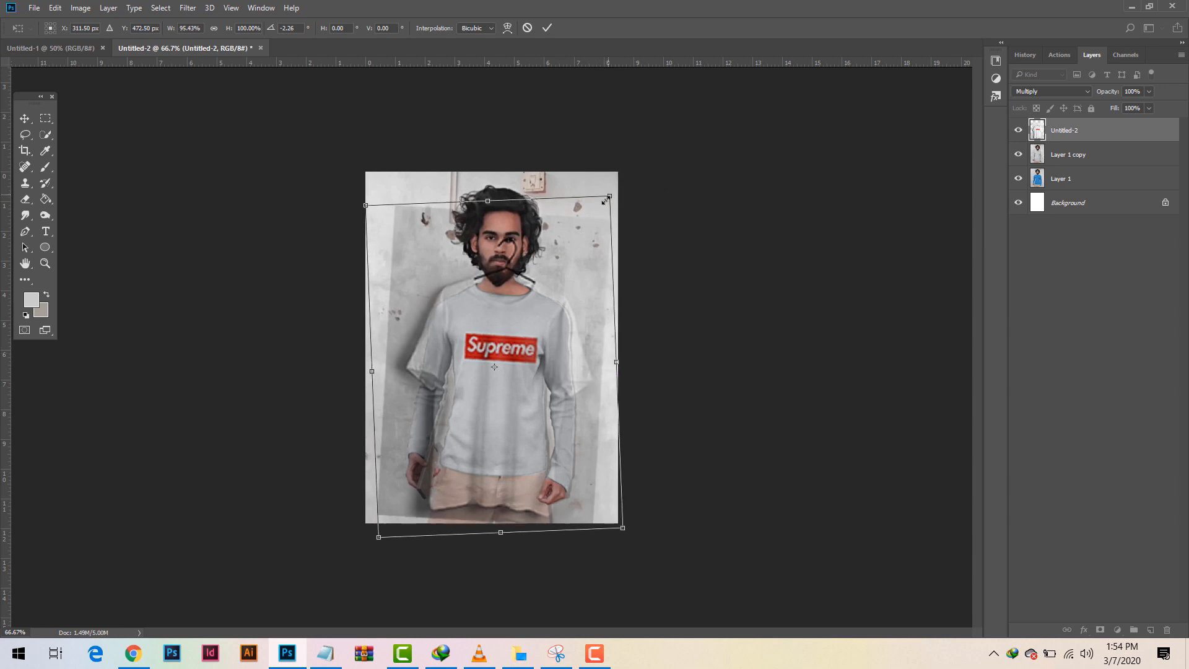
drag(609, 194, 607, 200)
drag(521, 327, 520, 331)
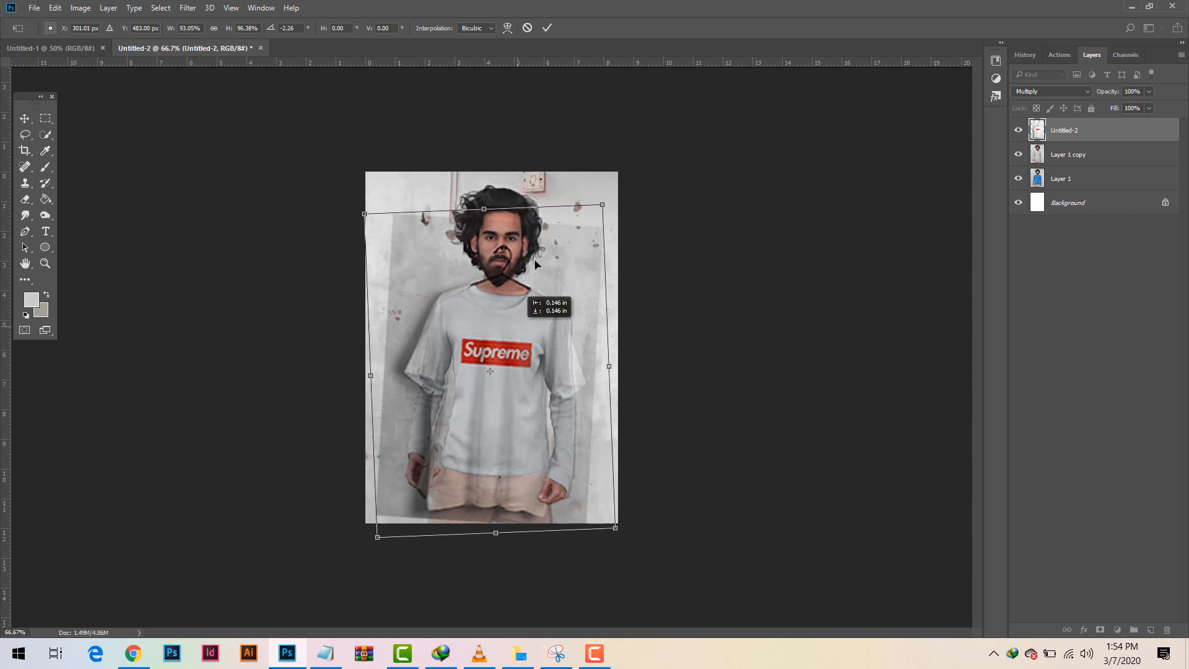
click(551, 28)
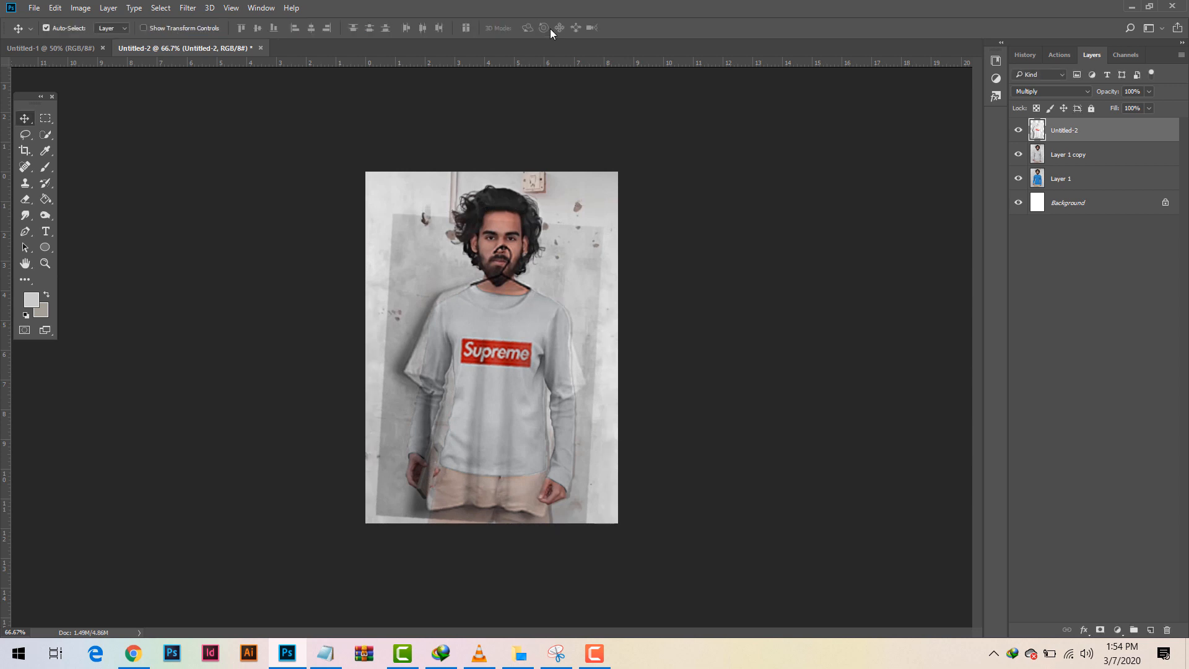
Add a layer mask to the T-shirt layer and invert it to hide the whole layer
click(1100, 630)
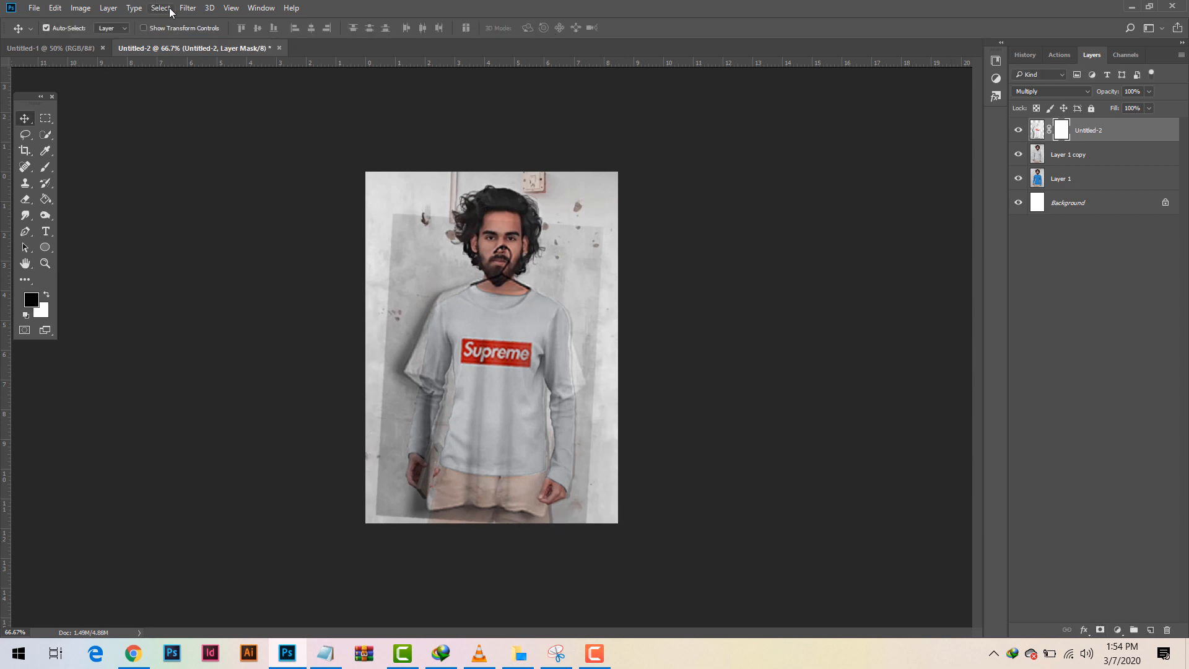
click(81, 8)
mouse_move(149, 46)
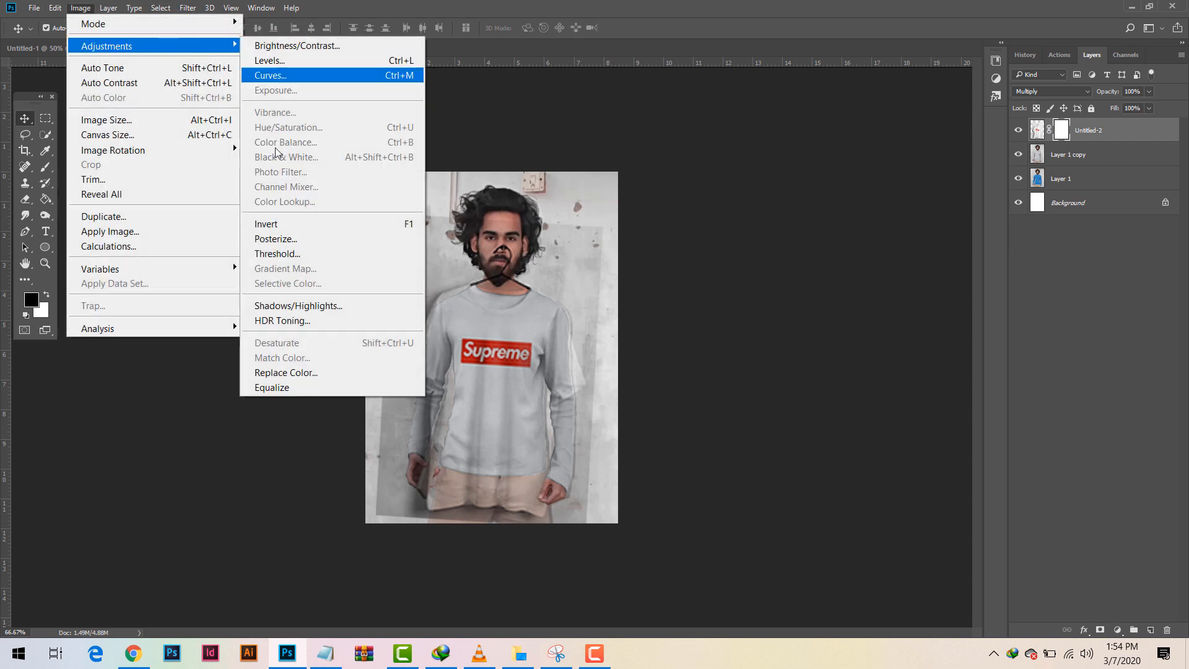
click(390, 234)
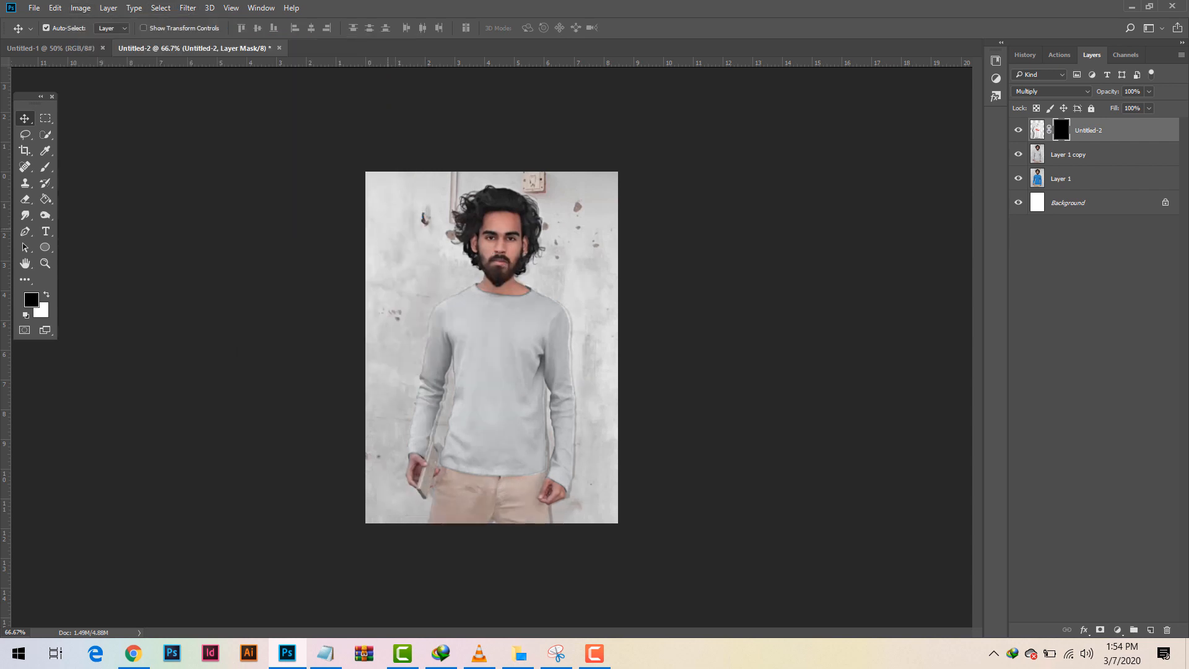
Paint white on the layer mask with a size 100 brush over the chest to reveal only the Supreme logo
click(35, 307)
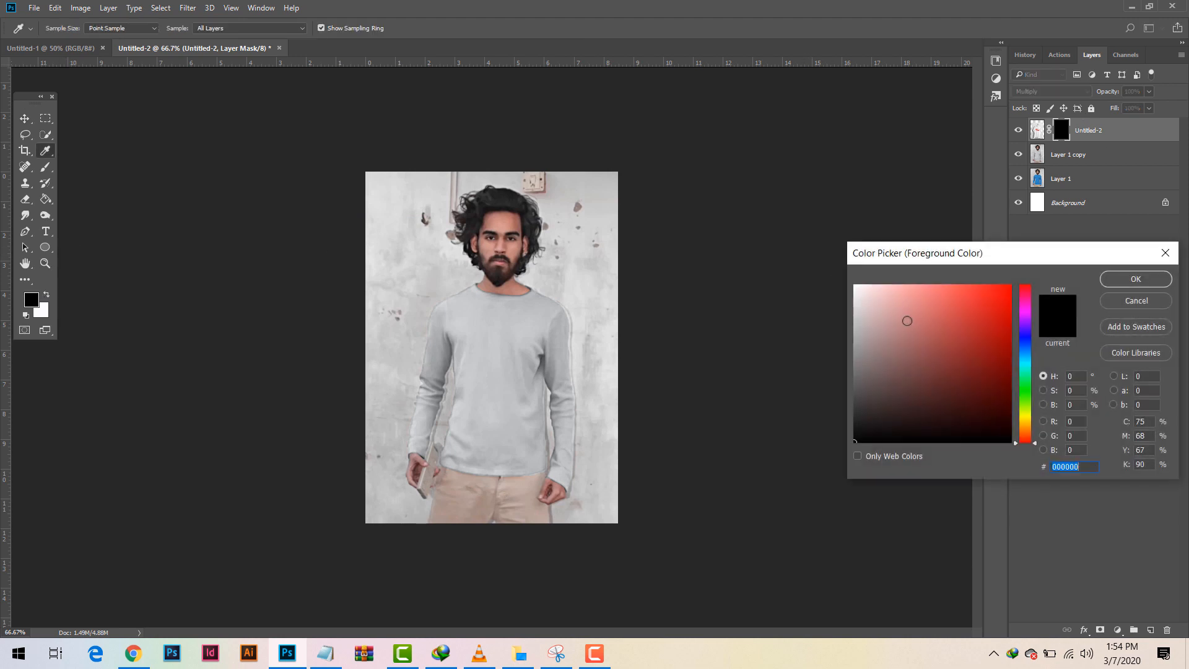
click(855, 286)
click(1145, 278)
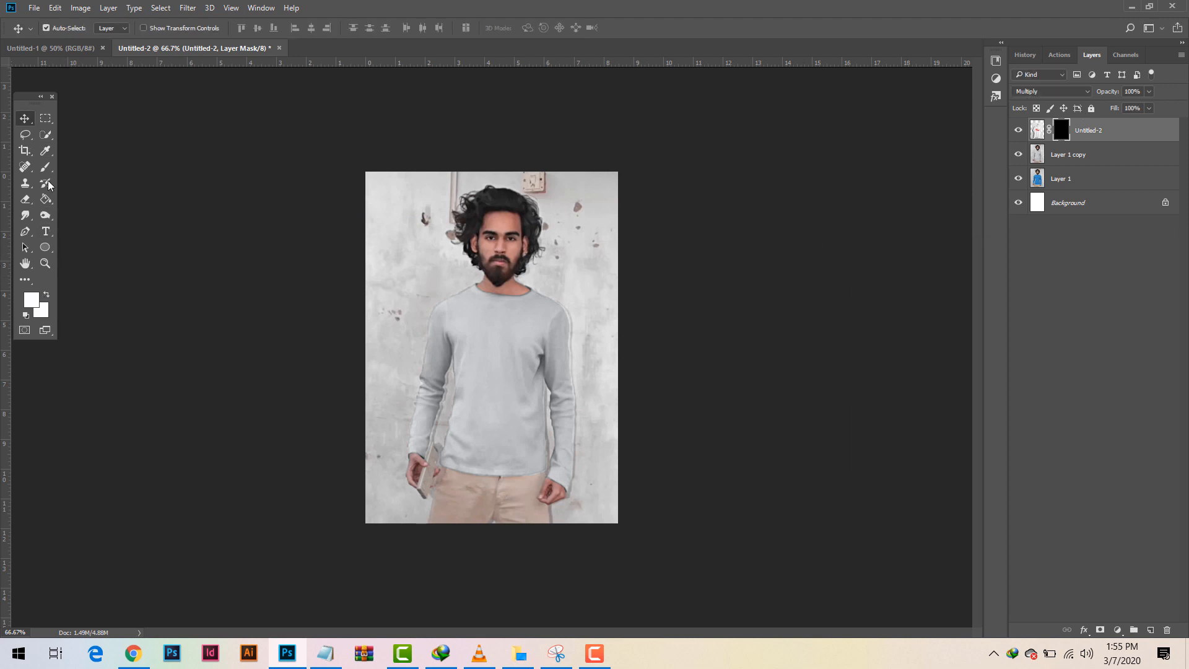
click(45, 167)
click(93, 167)
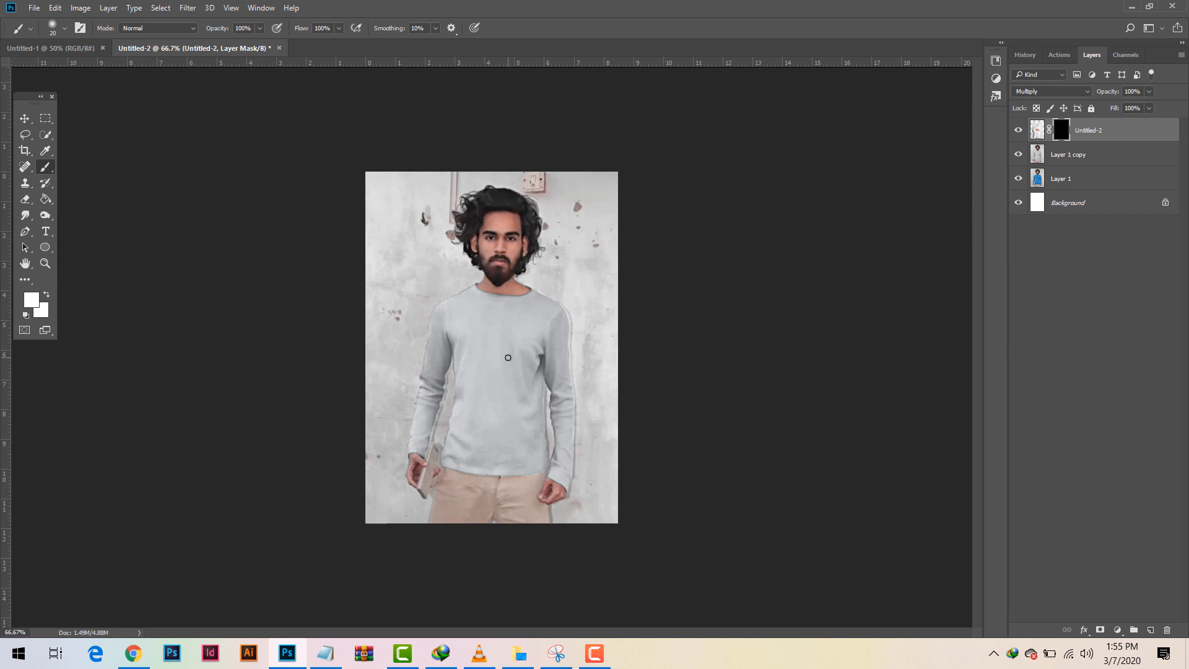
key(bracketright)
key(bracketright)
key(bracketright)
key(bracketright)
key(bracketright)
mouse_move(491, 344)
mouse_down()
mouse_move(508, 352)
mouse_move(471, 354)
mouse_move(524, 353)
mouse_up()
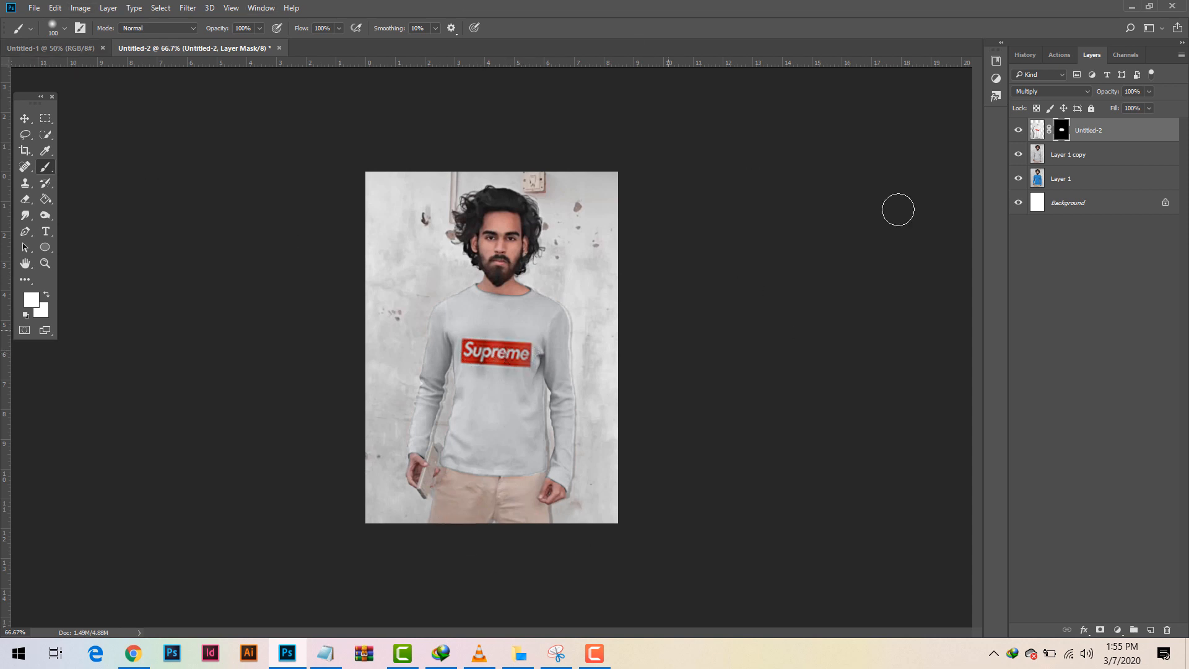
Apply the layer mask to the Supreme logo layer and lower its opacity to 74%
right_click(1066, 129)
click(1075, 168)
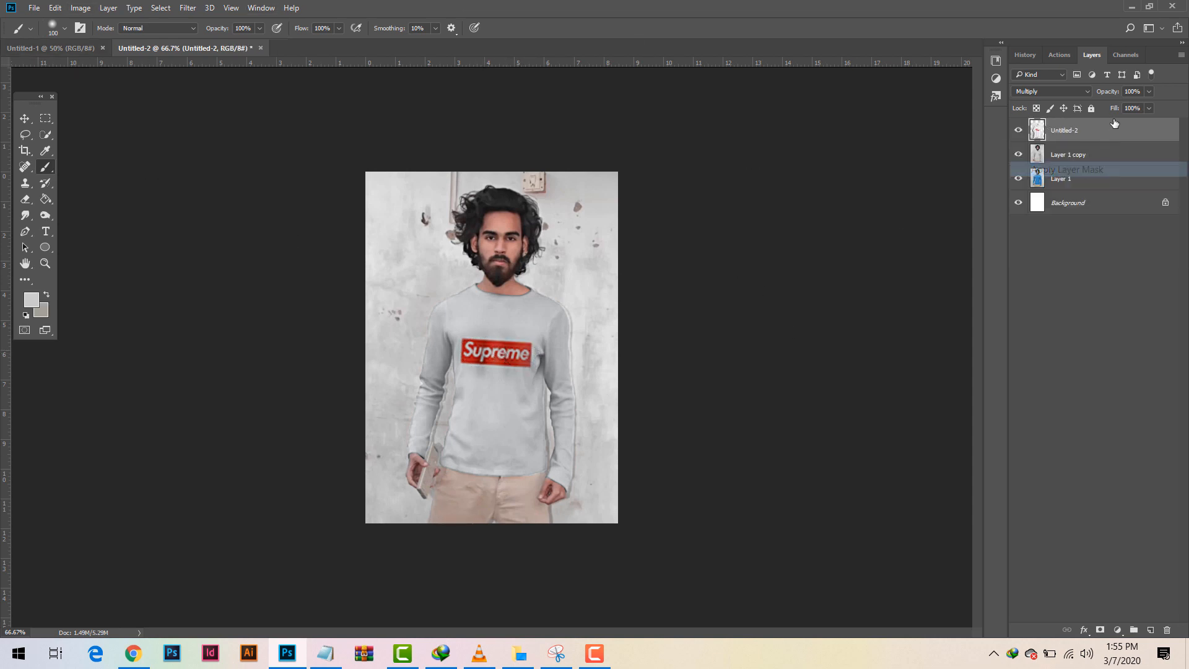
click(1149, 91)
click(1133, 108)
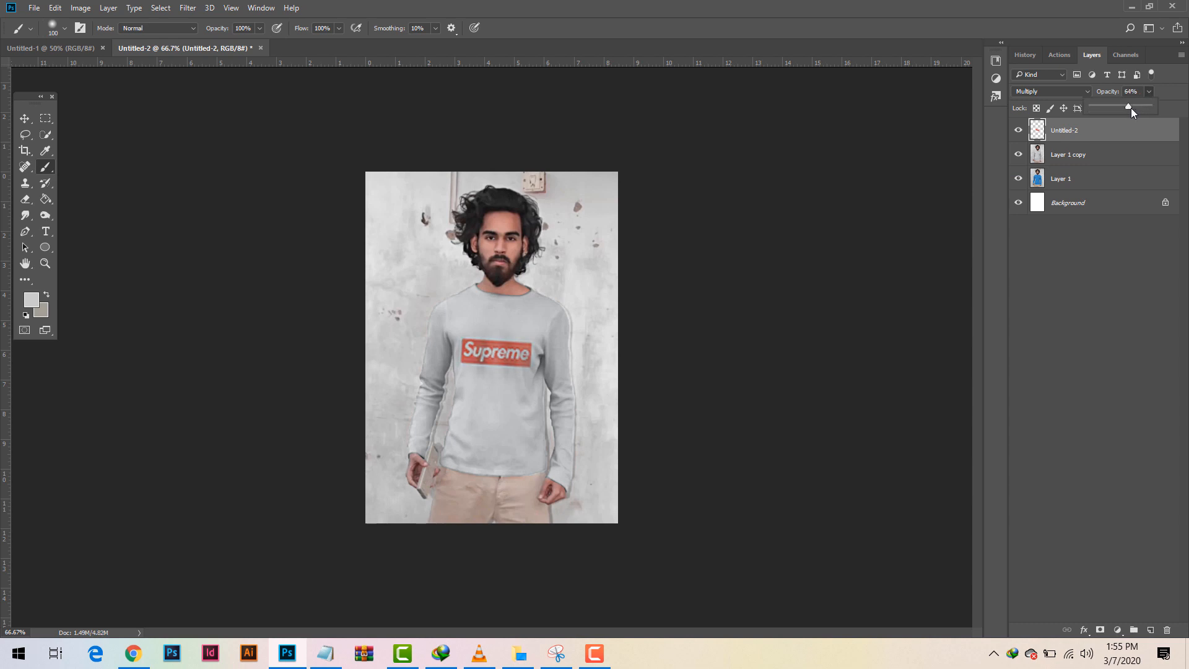
drag(1132, 107, 1142, 108)
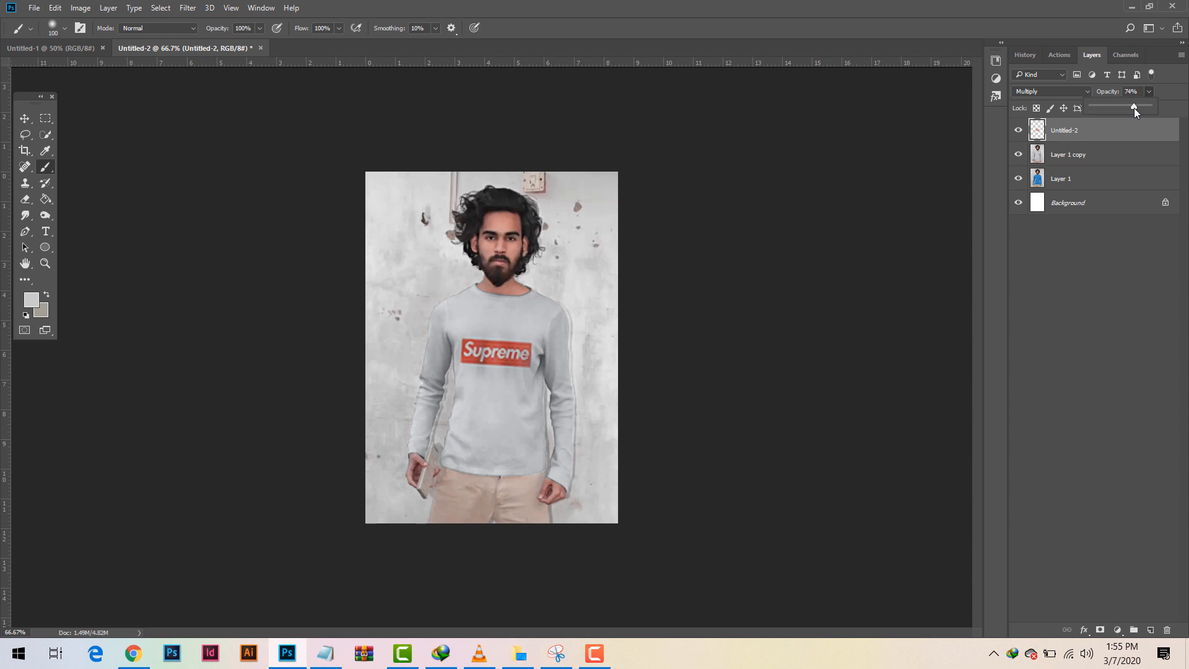
key(ctrl+minus)
key(ctrl+minus)
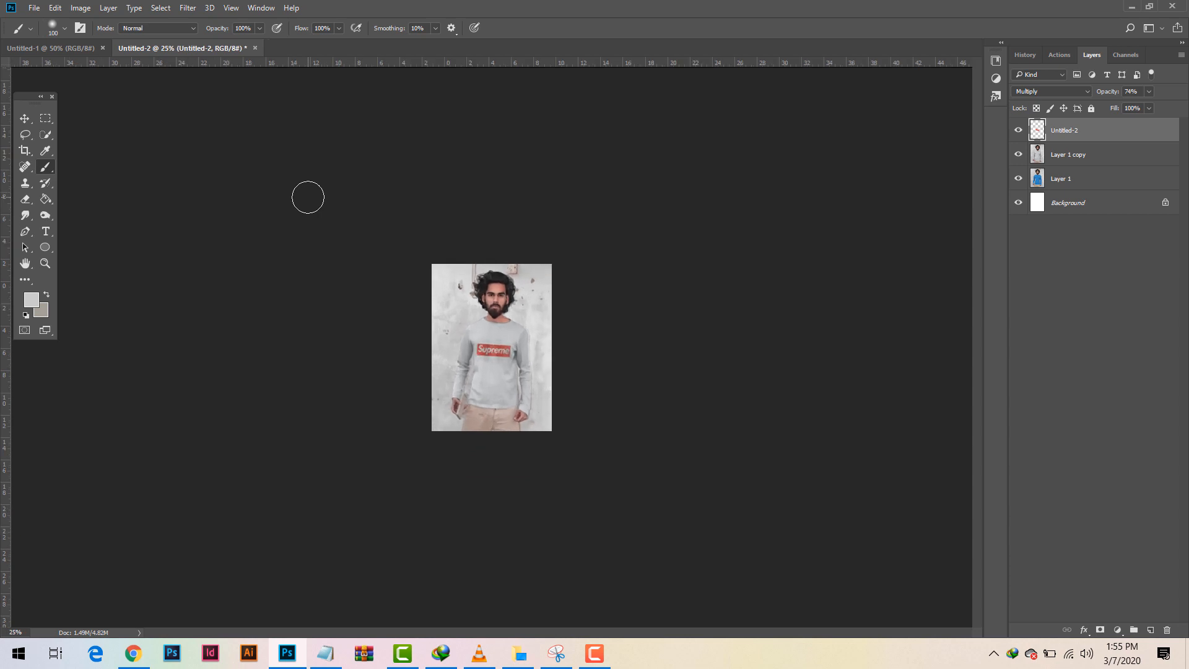
key(ctrl+plus)
key(ctrl+plus)
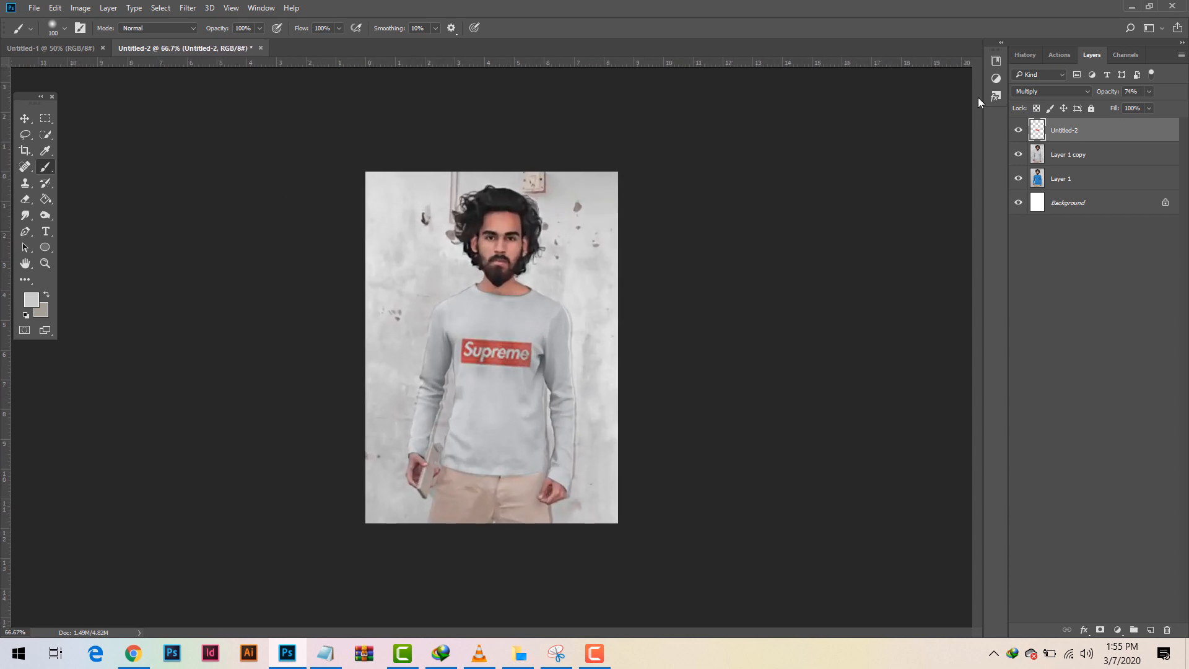
Hide the Supreme logo layer and place the Branded-Quality-customized-plain-t-shirt-printing image of the rose-sleeved shirt as an embedded layer
click(1019, 131)
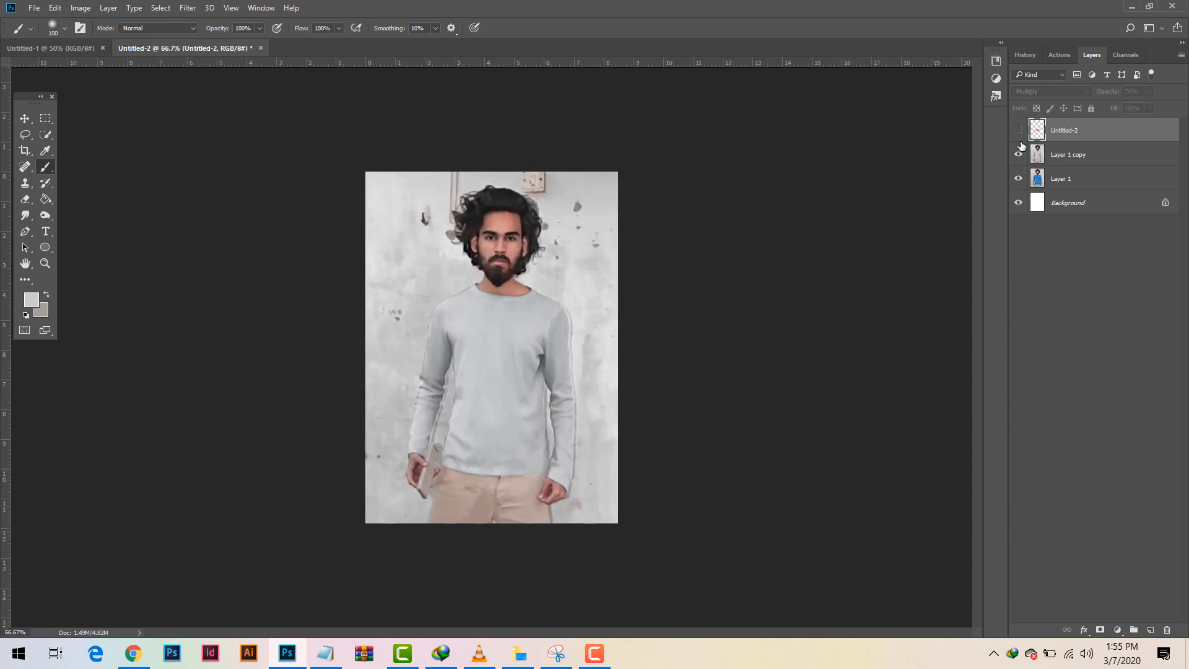
click(34, 7)
click(75, 298)
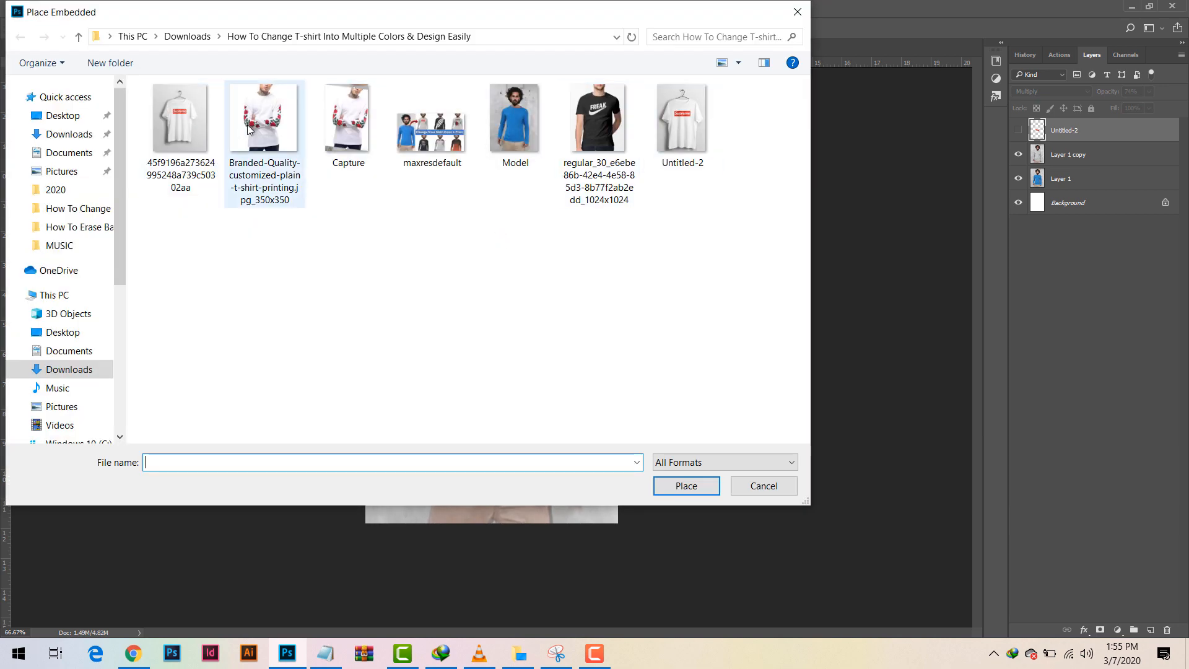
double_click(248, 124)
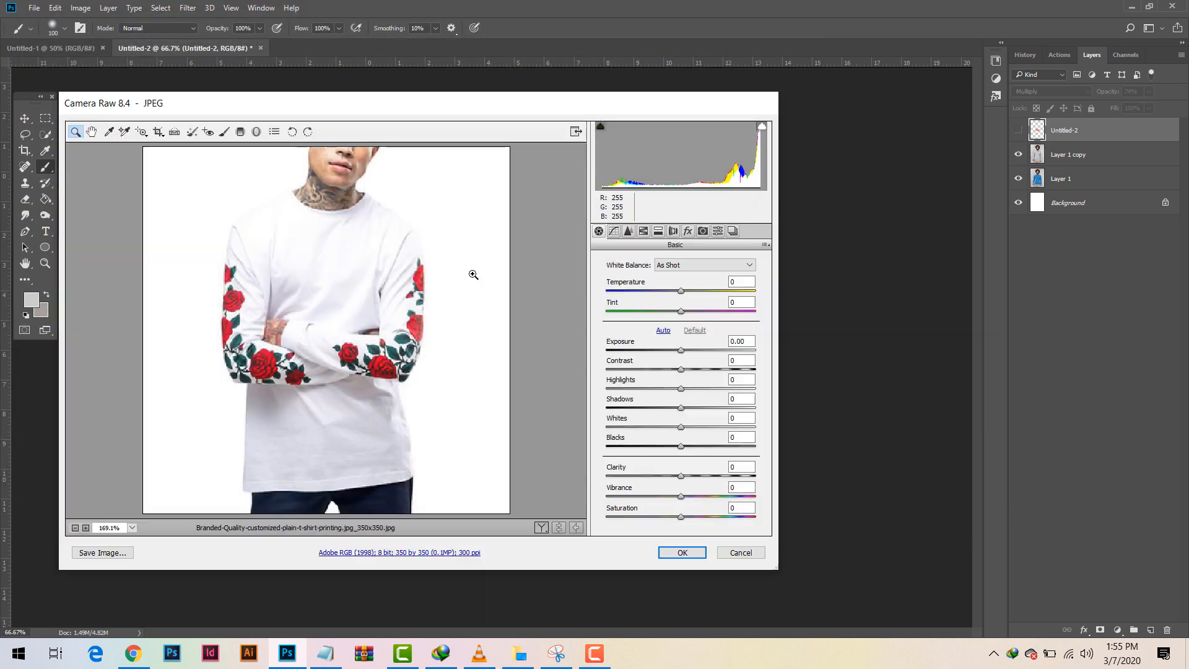
click(672, 553)
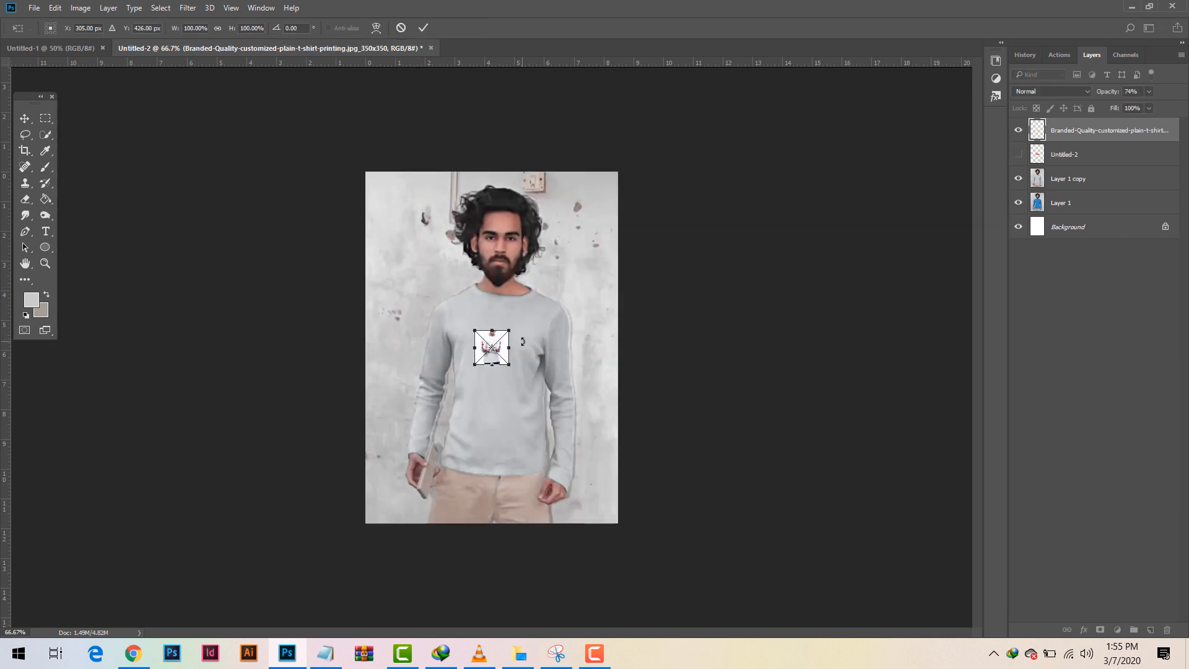
Enlarge the placed rose shirt image to 583.33% and rasterize its layer
drag(511, 327, 594, 247)
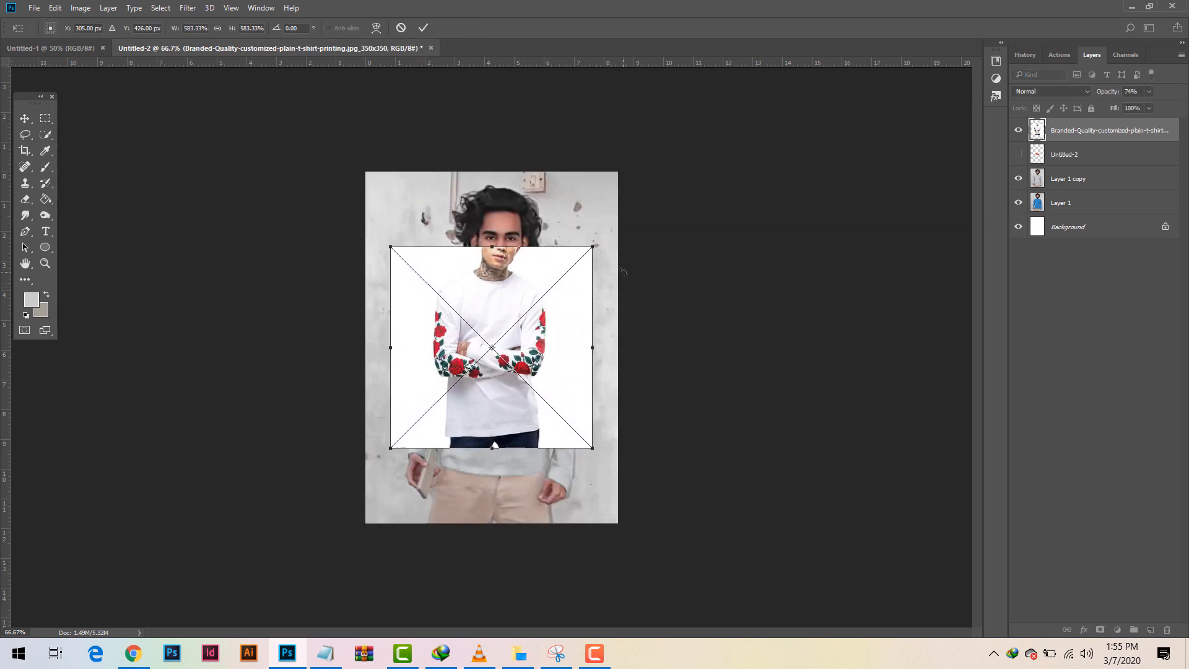
click(429, 27)
key(b)
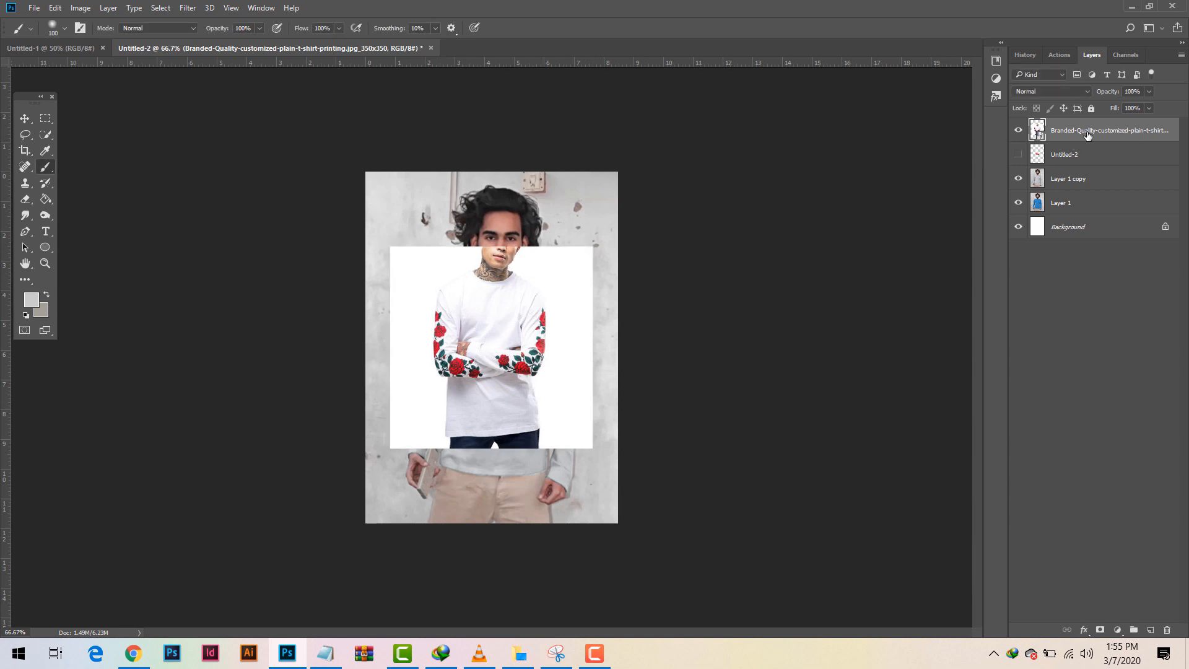
right_click(1088, 135)
click(832, 346)
Move the rose shirt image down over the model's torso and set its blend mode to Multiply
drag(541, 293, 545, 336)
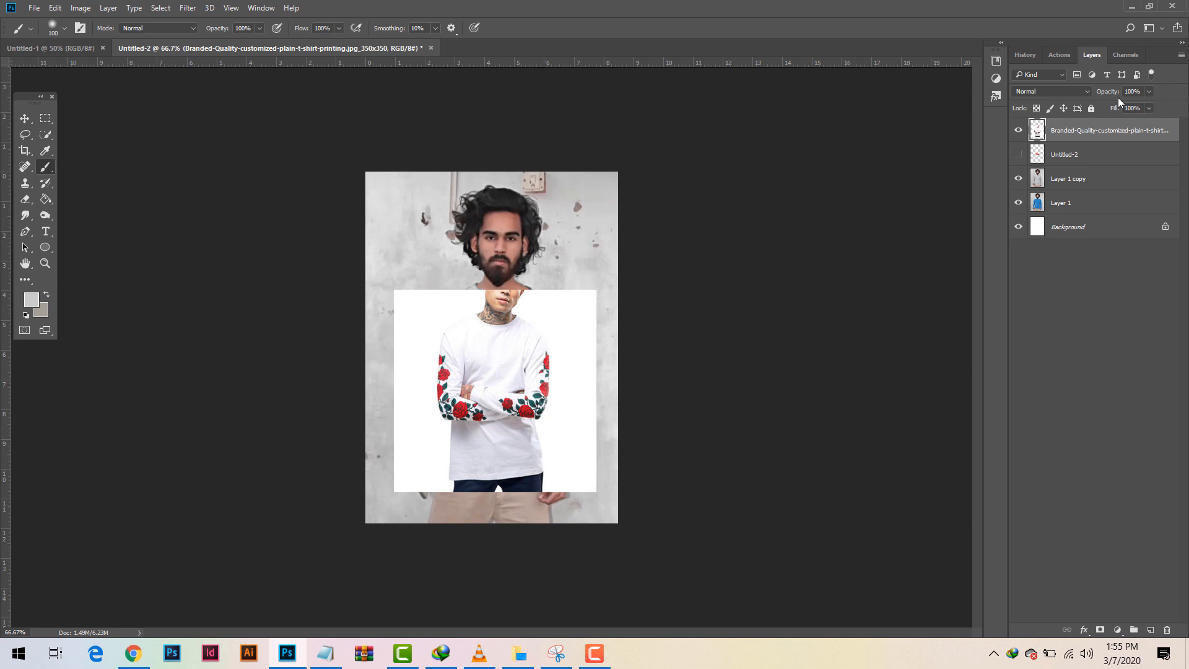
click(1077, 91)
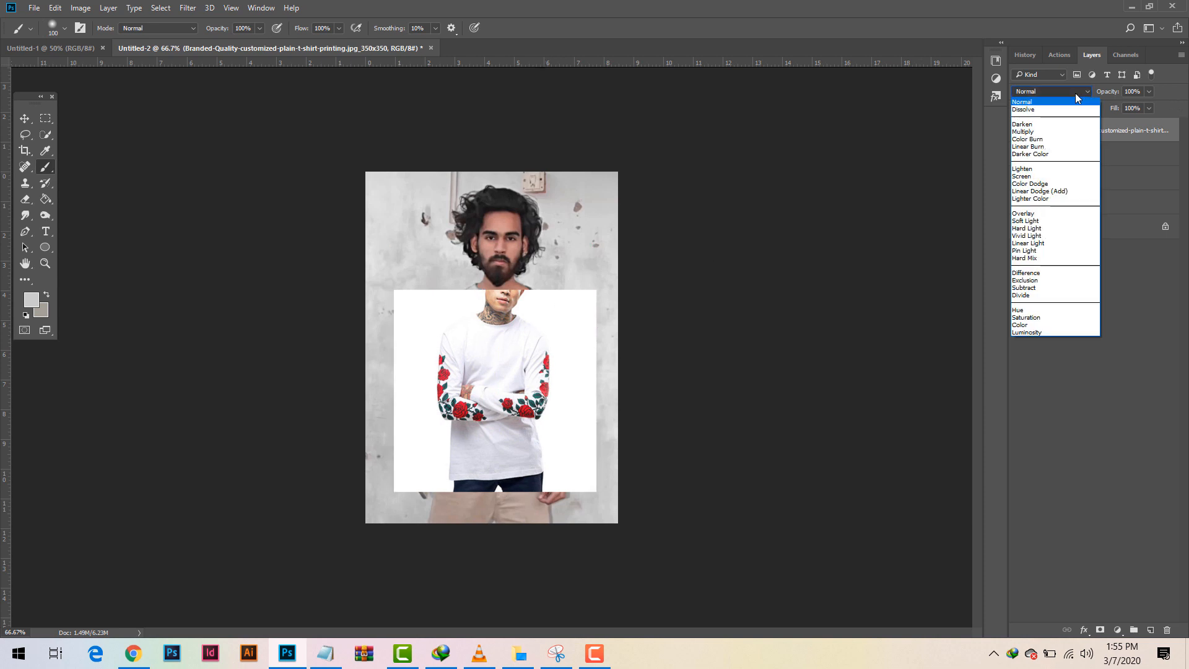
click(1060, 134)
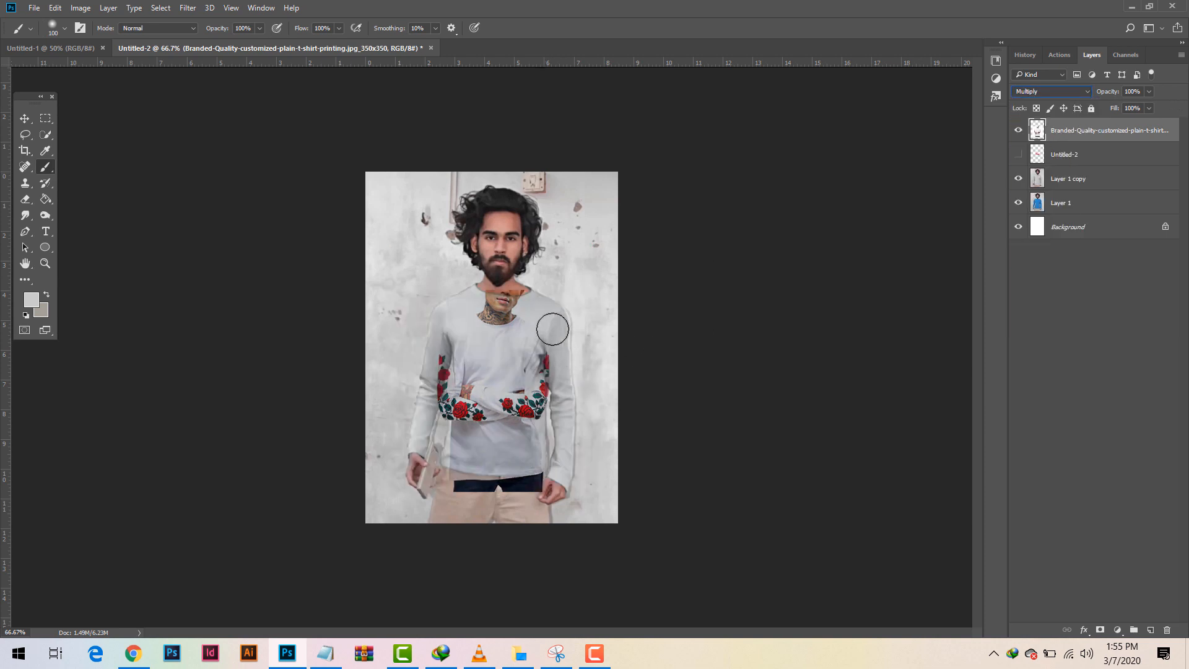
Rotate the rose shirt layer to 175.69° and scale it to 141.14% width and 144.61% height, fitting the roses over the model's shoulders
key(ctrl+t)
drag(540, 275, 445, 495)
drag(604, 291, 640, 229)
drag(566, 322, 562, 271)
drag(550, 184, 550, 181)
mouse_move(543, 321)
mouse_down()
mouse_move(541, 285)
mouse_move(545, 313)
mouse_up()
drag(563, 184, 552, 172)
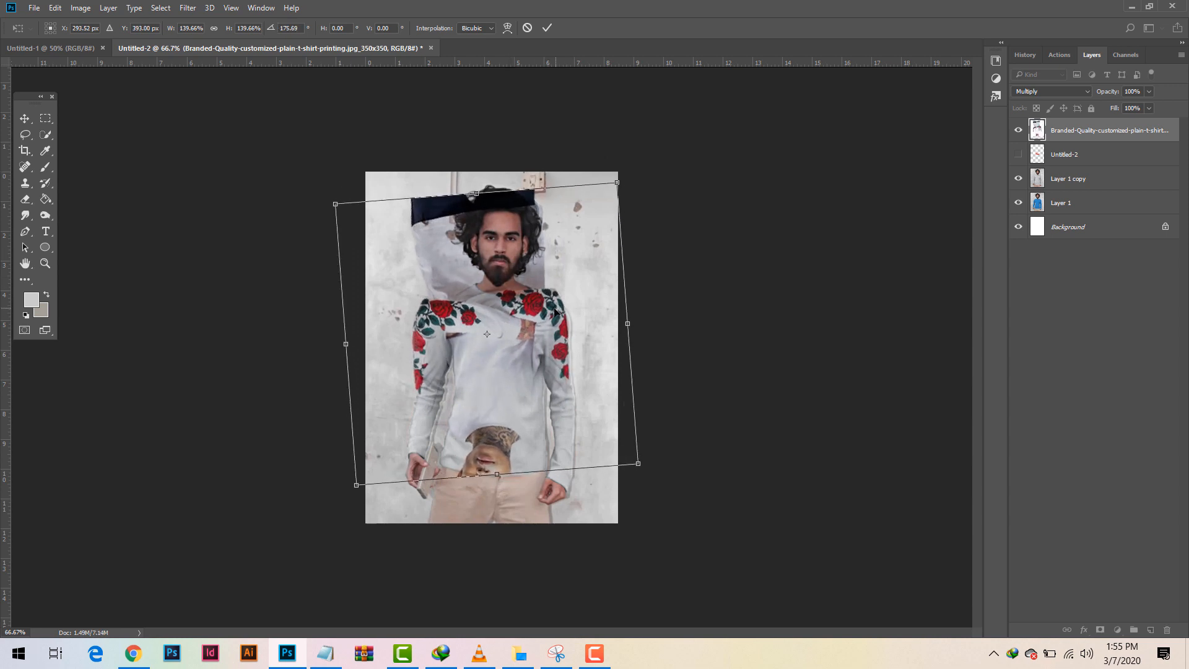
drag(567, 303, 570, 313)
drag(482, 205, 471, 194)
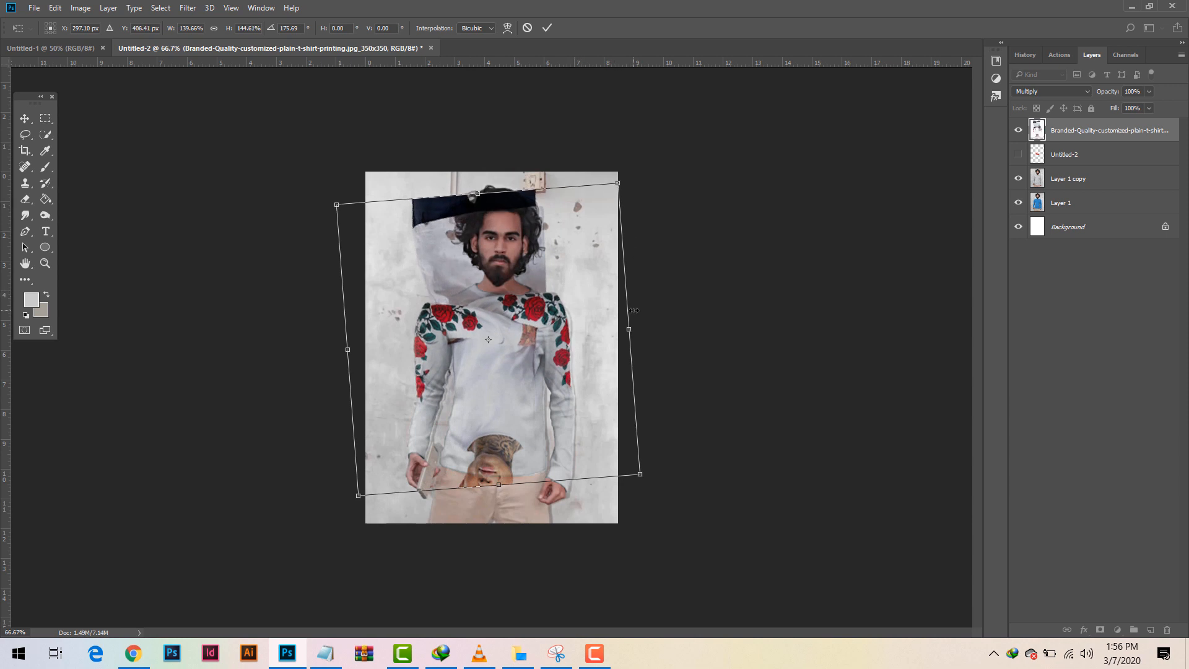
drag(637, 311, 640, 310)
click(547, 27)
key(b)
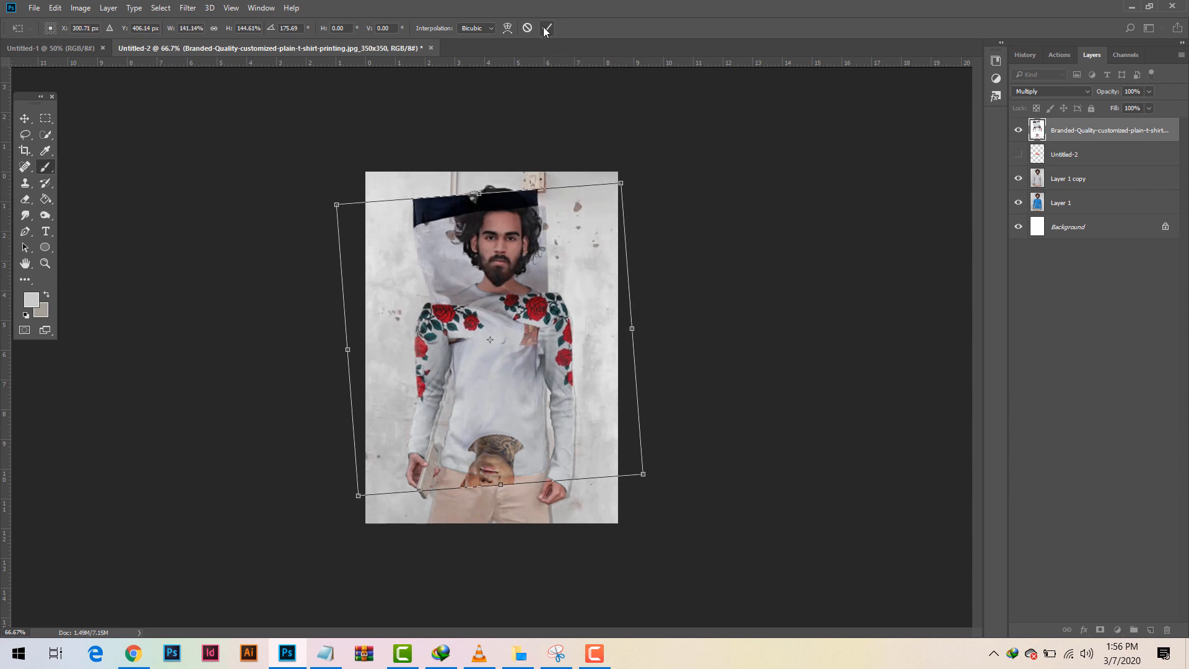
Add a layer mask to the rose shirt layer and invert it to hide the whole layer
click(1100, 630)
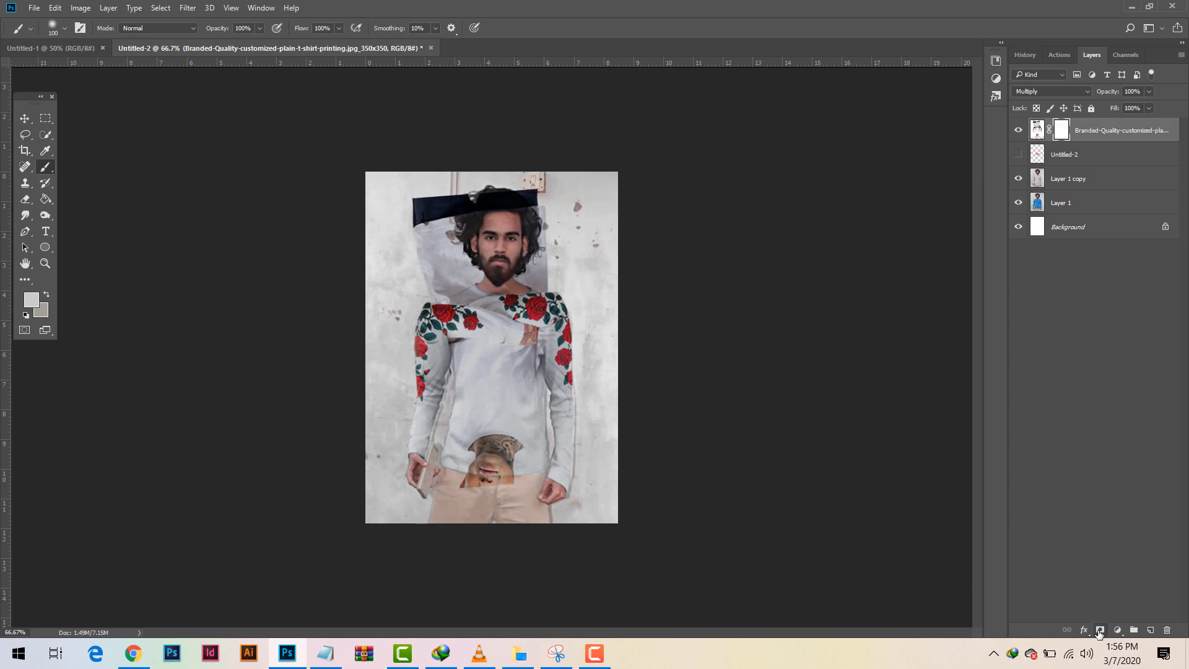
click(82, 8)
mouse_move(137, 45)
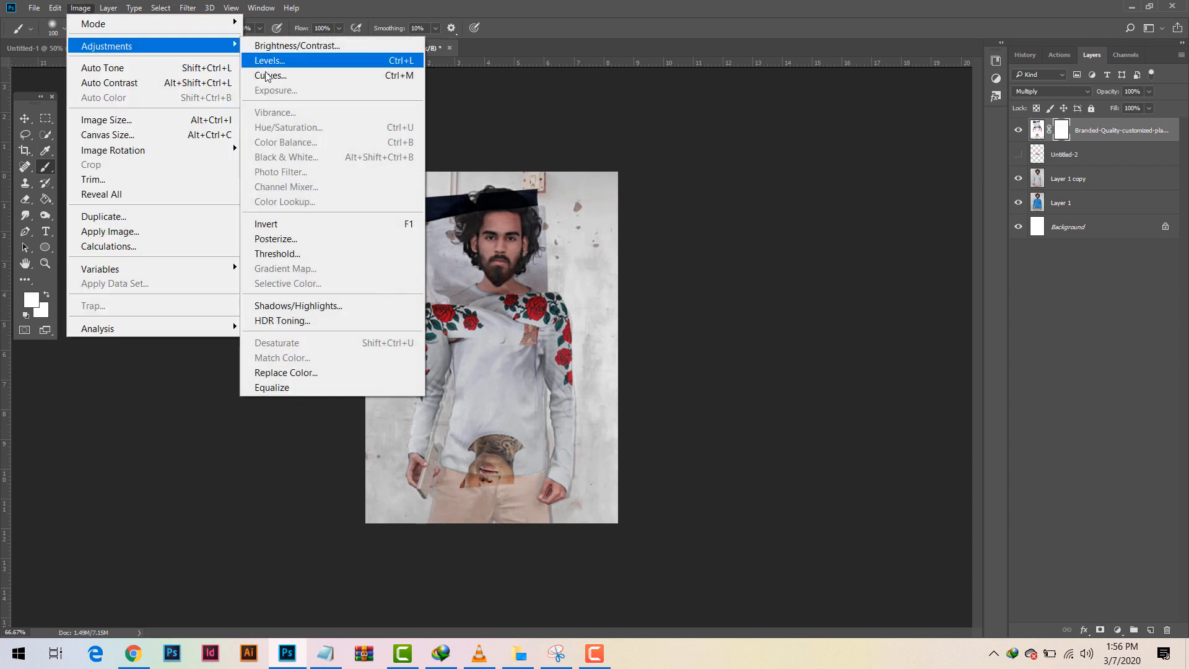
click(297, 223)
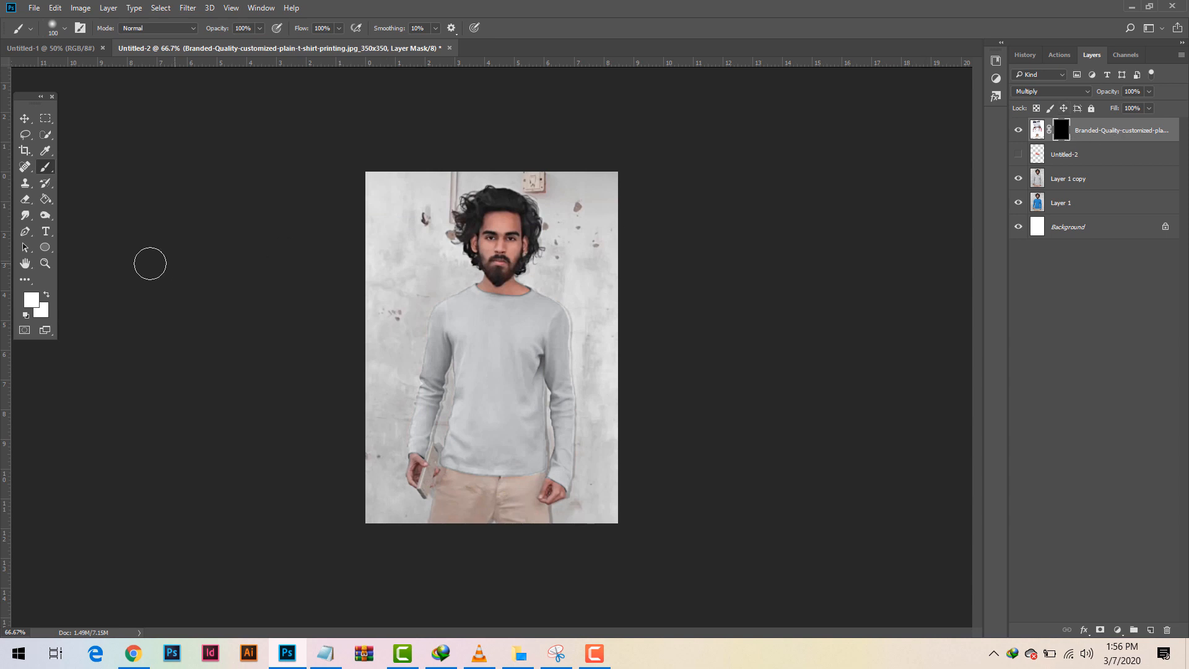
Paint white on the mask over the shoulder and upper sleeve on the image's right side to reveal the roses
click(31, 300)
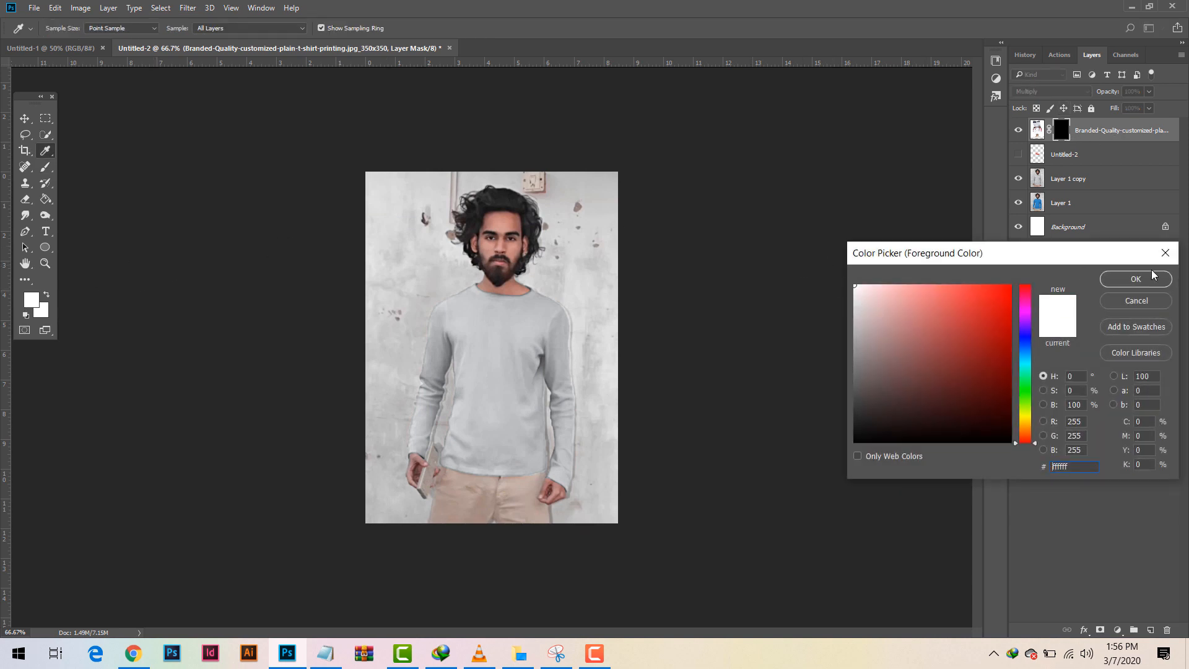
click(1135, 280)
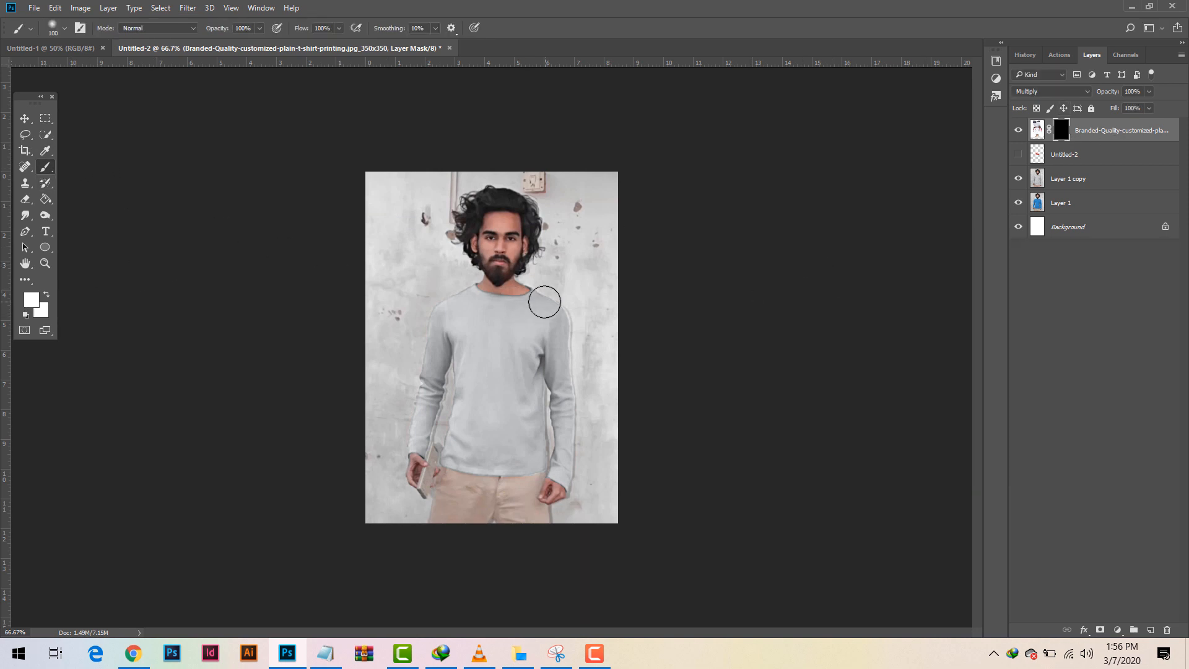
mouse_move(545, 300)
mouse_down()
mouse_move(567, 391)
mouse_move(545, 310)
mouse_move(512, 301)
mouse_move(554, 298)
mouse_up()
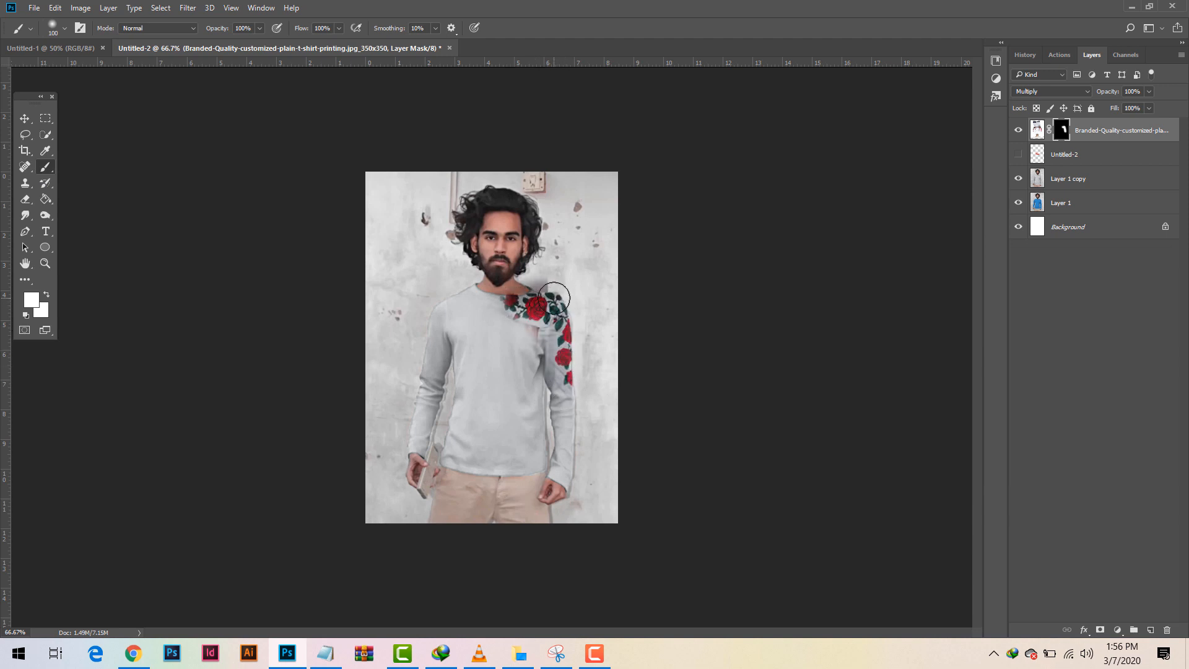
Paint black on the mask with a size 40 brush to clean the excess shirt area around the roses
click(32, 301)
drag(868, 427, 837, 483)
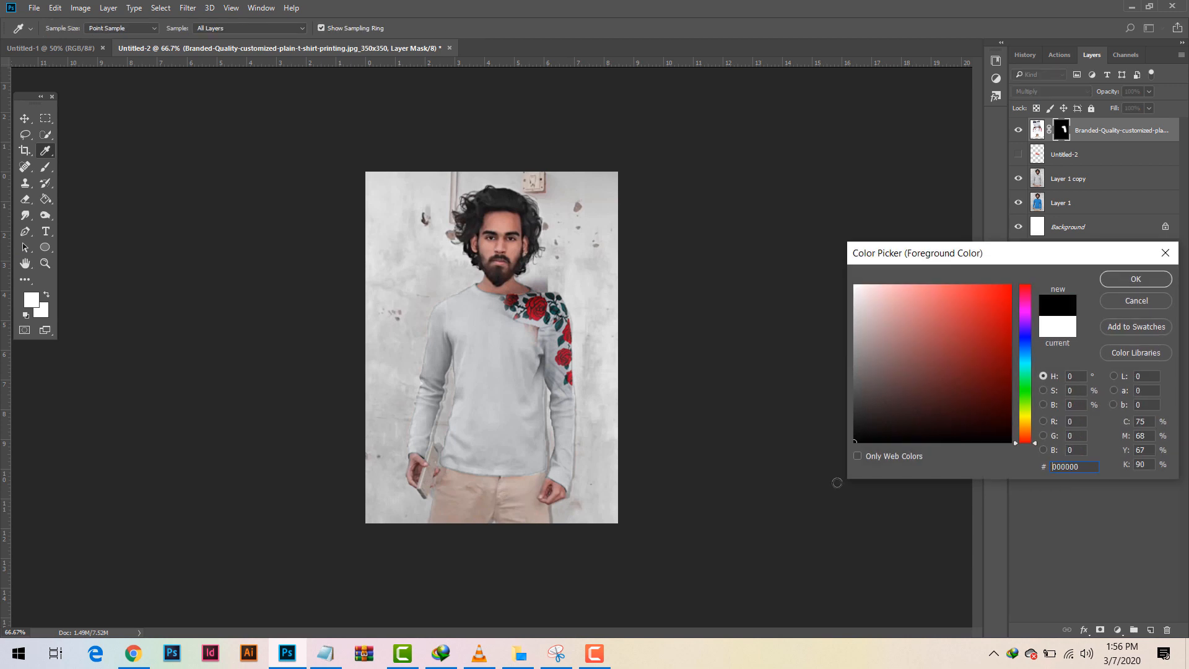
click(1108, 283)
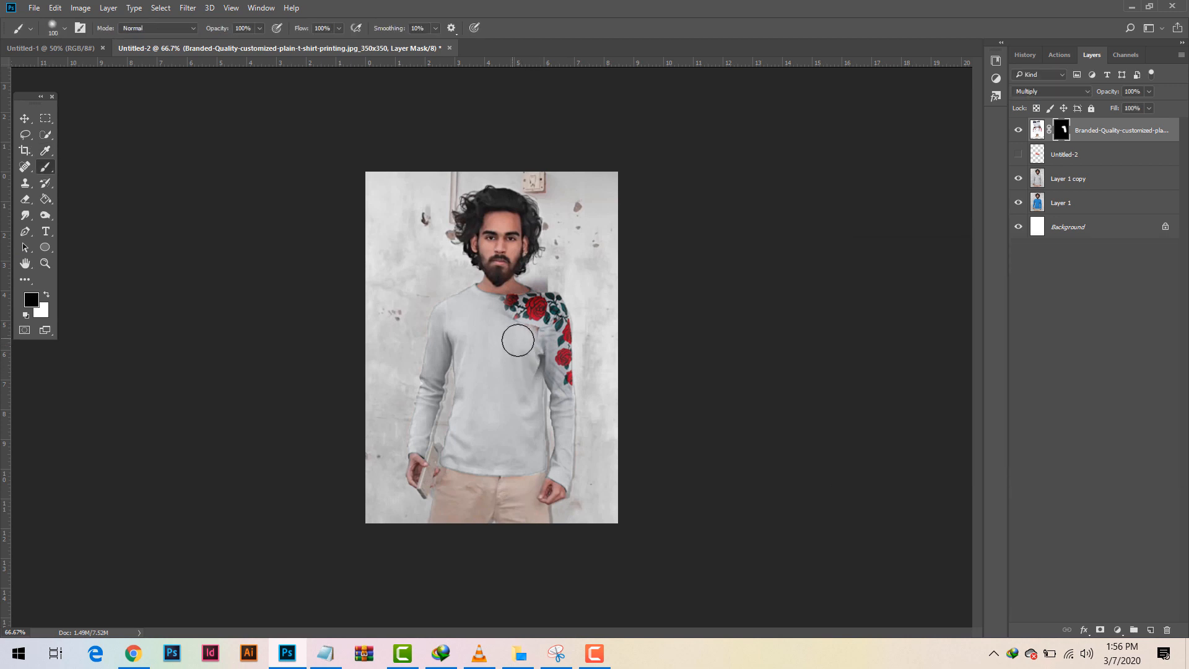
key(bracketleft)
key(bracketleft)
key(bracketleft)
key(bracketleft)
key(bracketleft)
key(bracketleft)
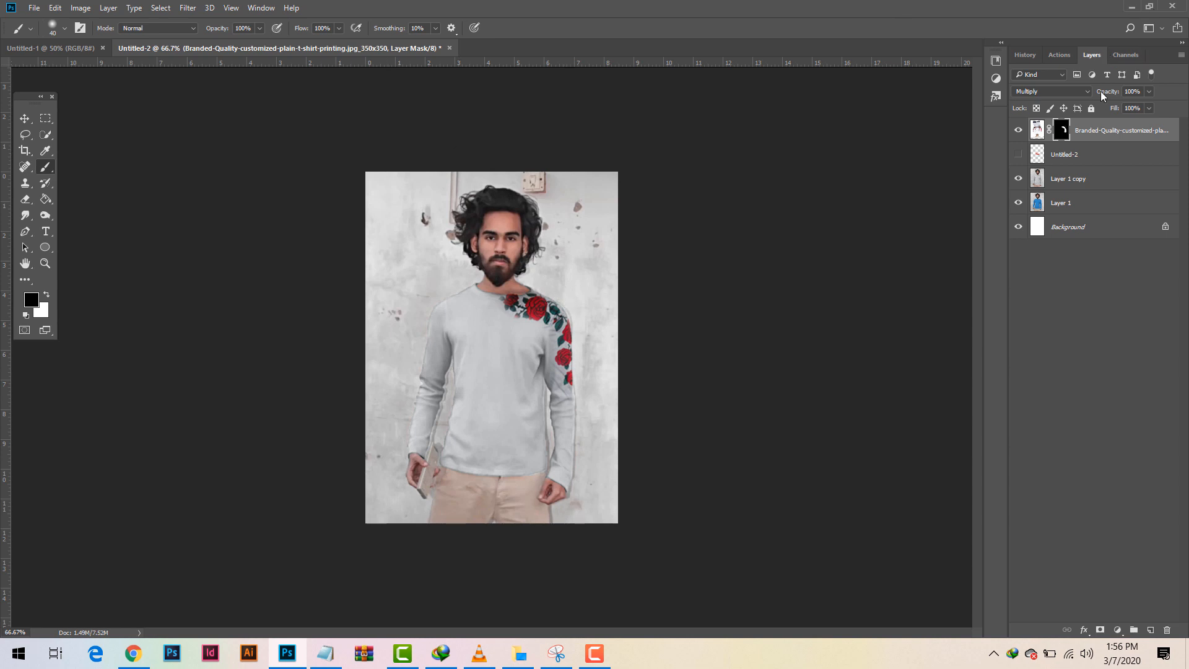
Apply the layer mask to the rose layer and lower its opacity to 79%
right_click(1063, 131)
click(1072, 165)
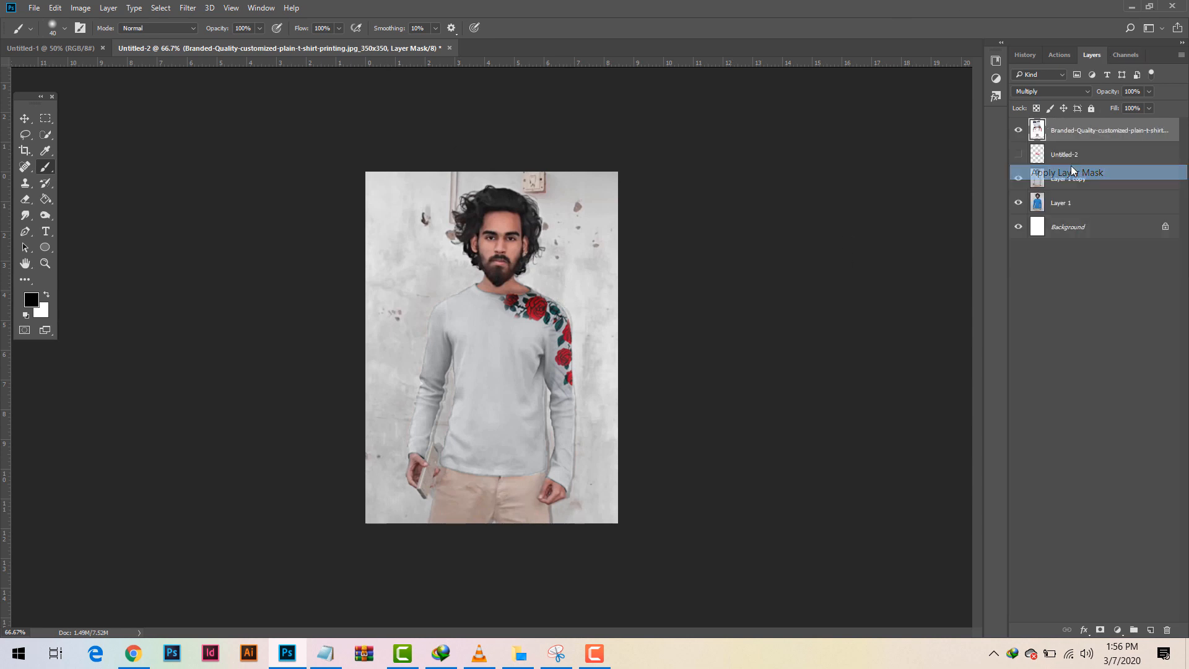
click(1149, 91)
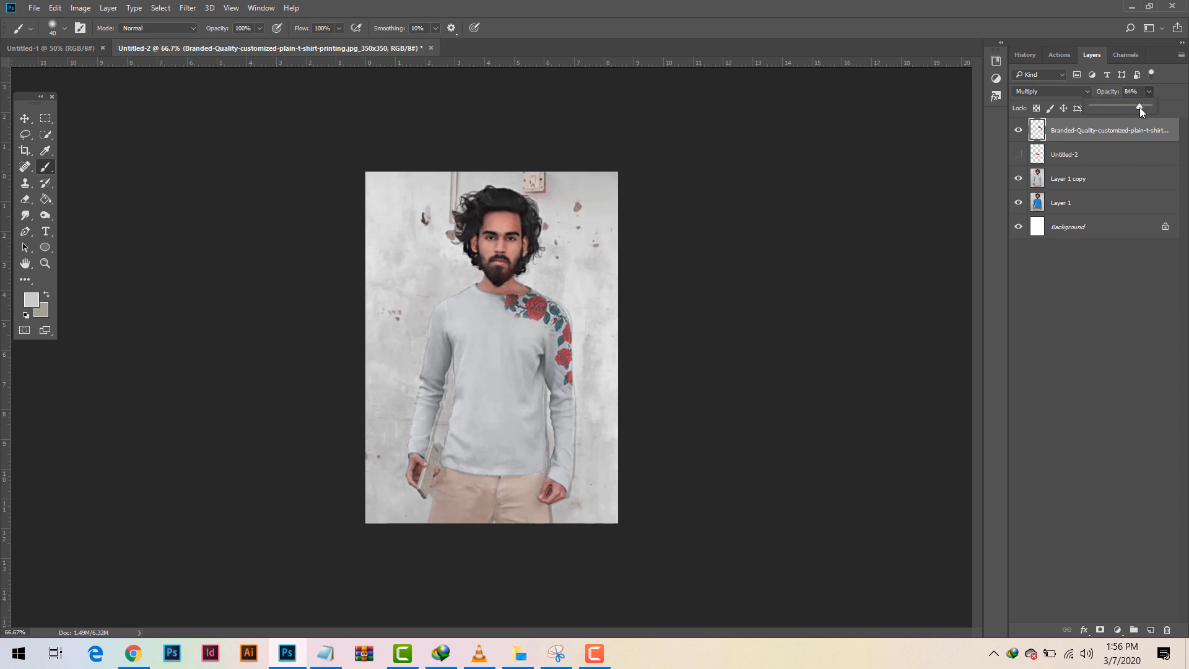
drag(1140, 107, 1137, 107)
Duplicate the masked rose layer within the same document
right_click(1087, 131)
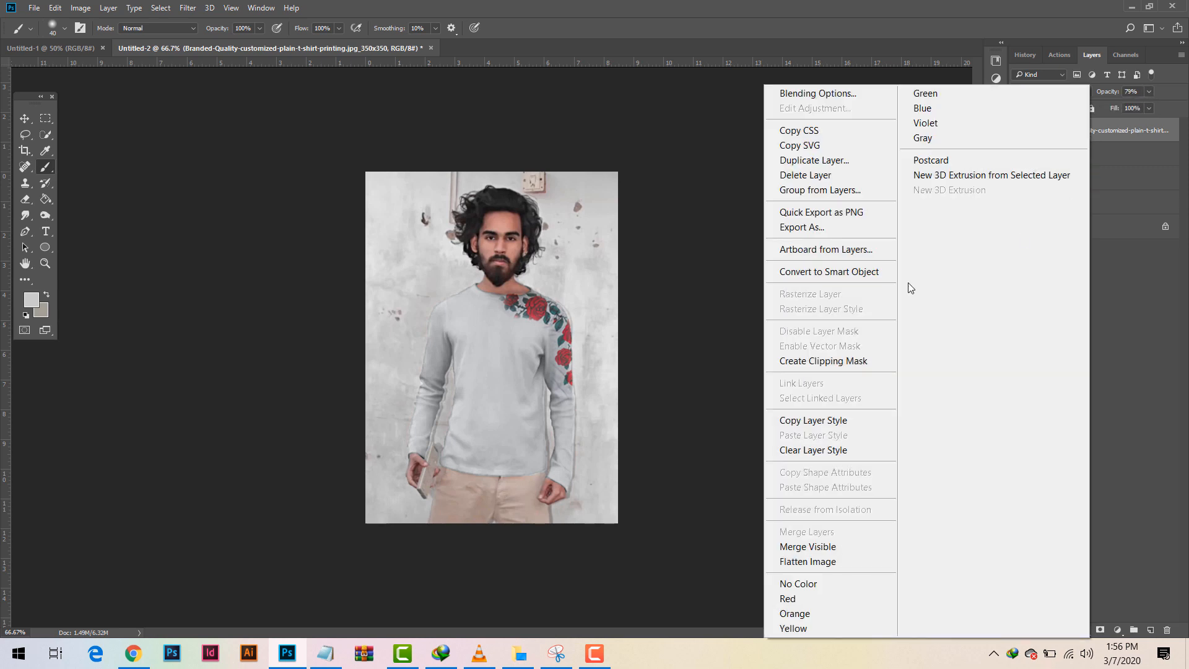
click(814, 159)
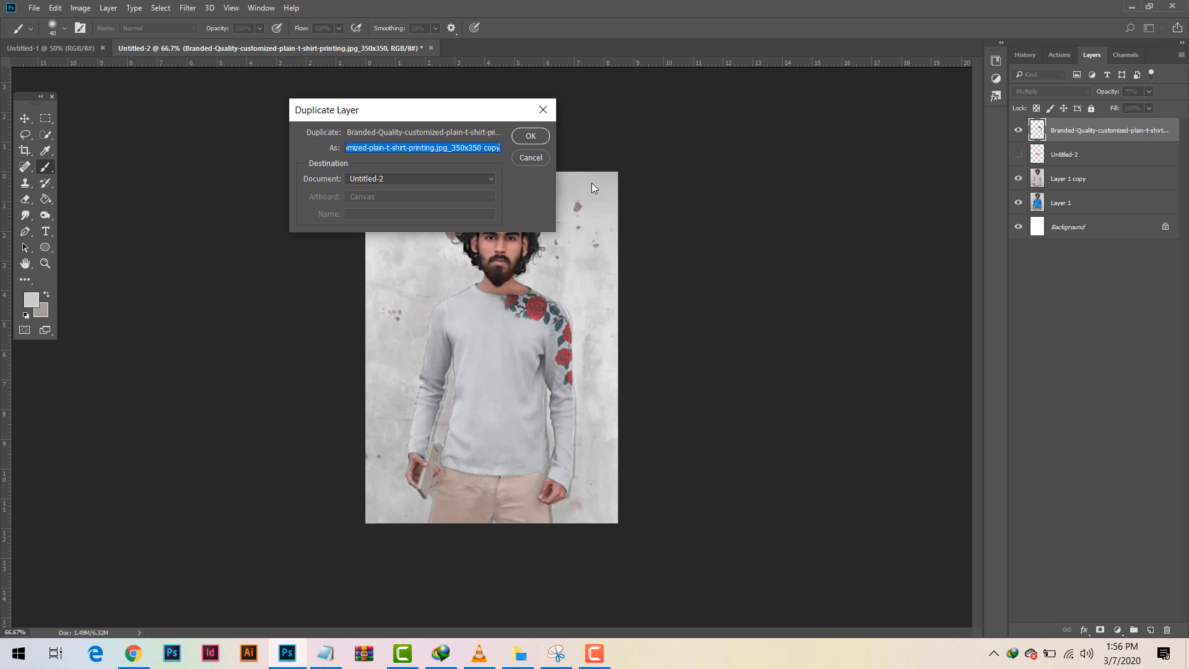
click(530, 137)
Flip the duplicated roses horizontally and position them over the opposite shoulder and upper sleeve
key(ctrl+t)
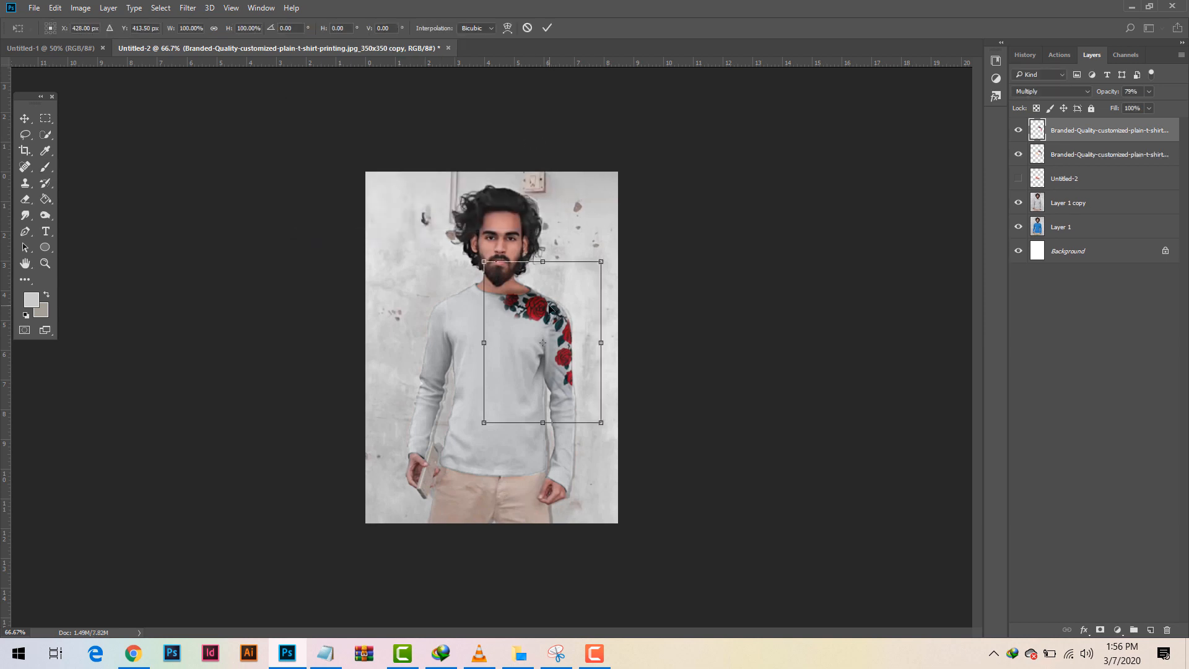
drag(576, 282, 509, 286)
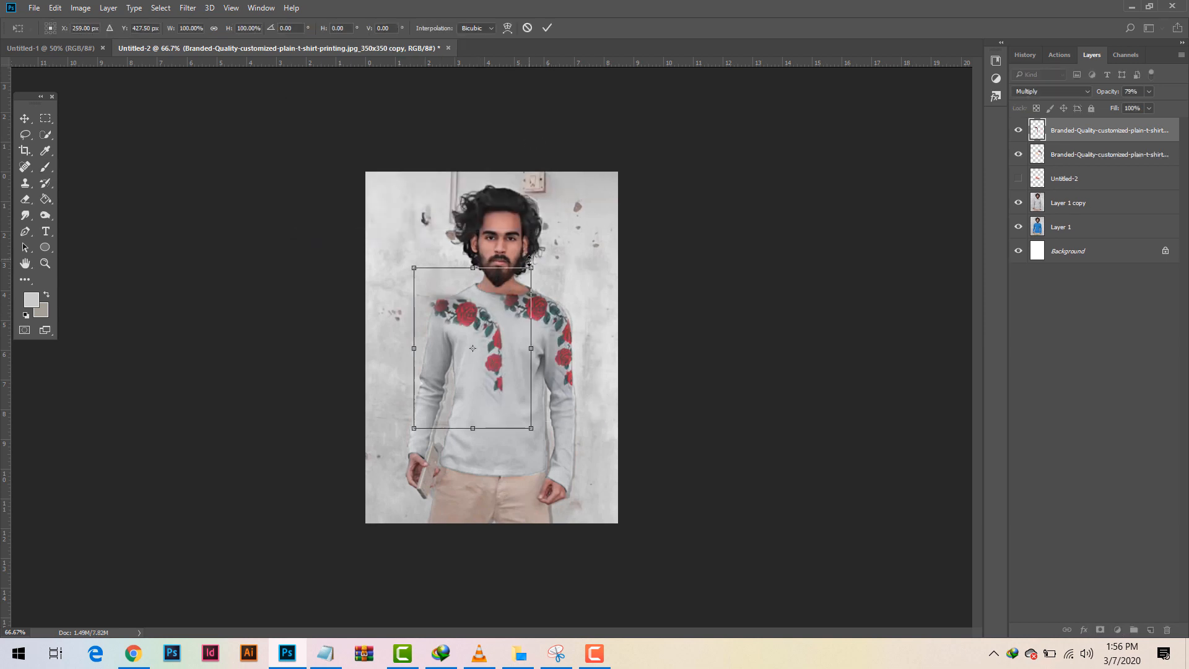
right_click(482, 334)
click(532, 531)
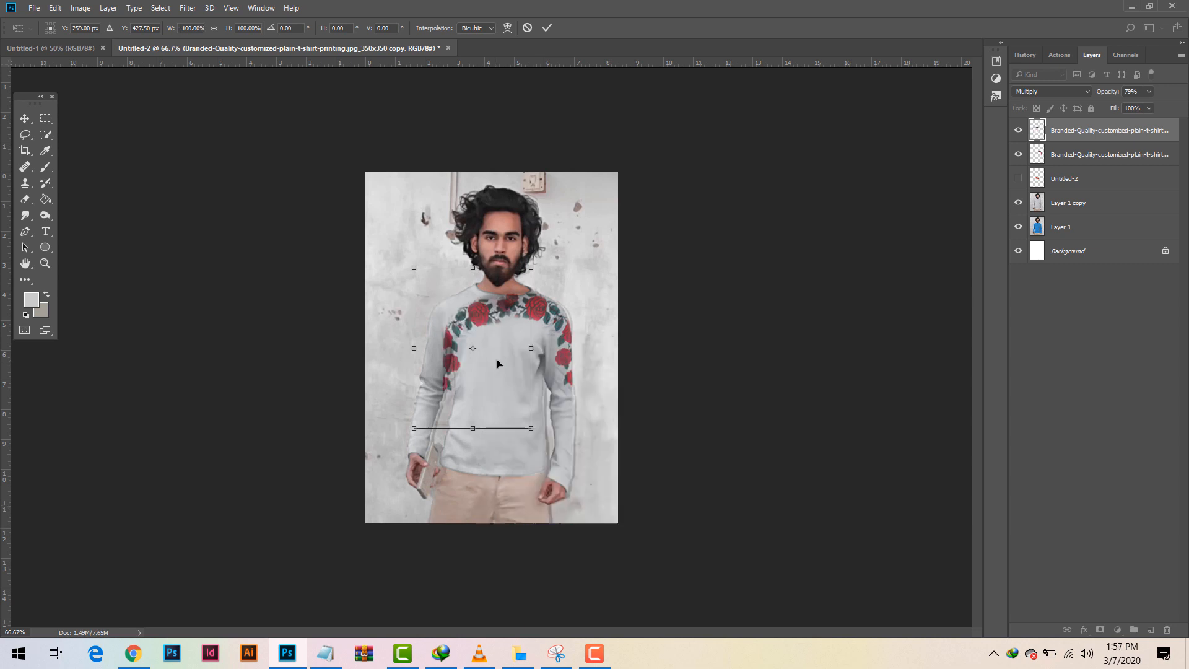
drag(470, 322, 457, 312)
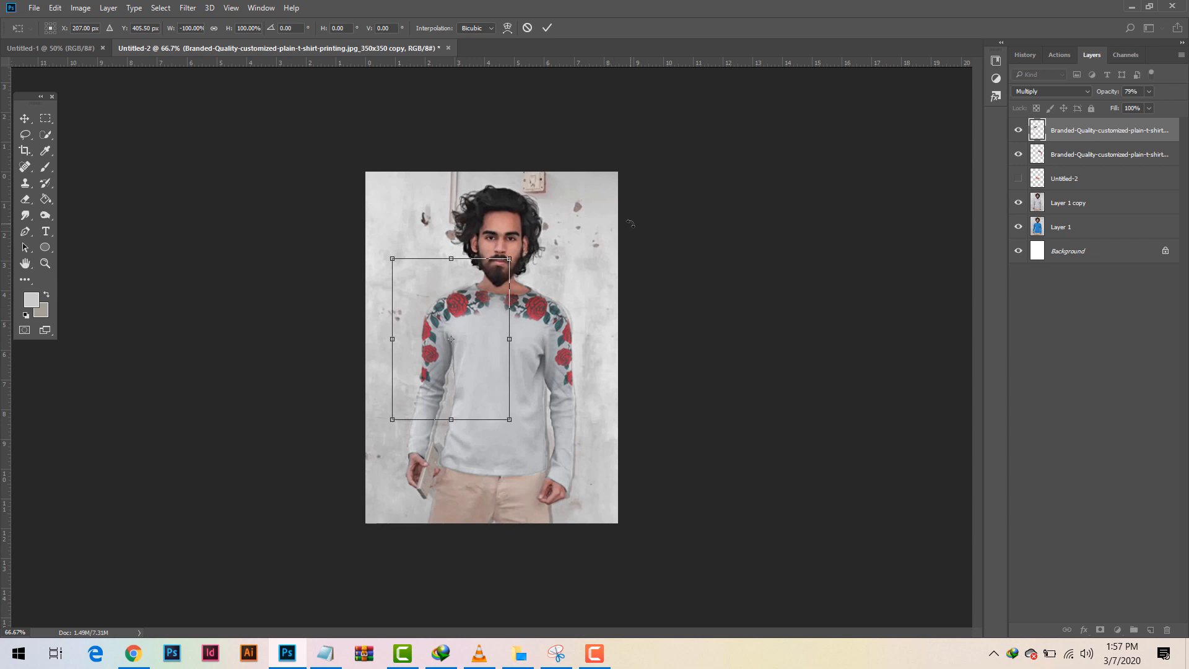
click(548, 28)
Merge the two rose layers, set the merged layer's blend mode to Darken and lower its opacity to 79%
right_click(1108, 159)
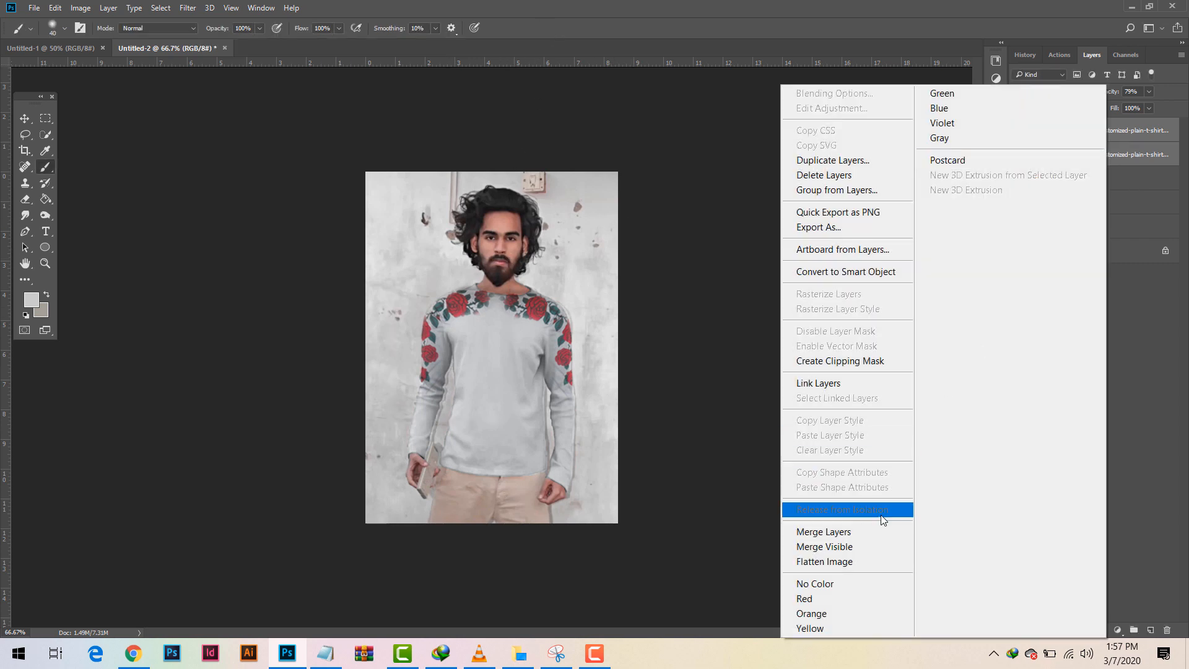
click(876, 530)
click(1018, 92)
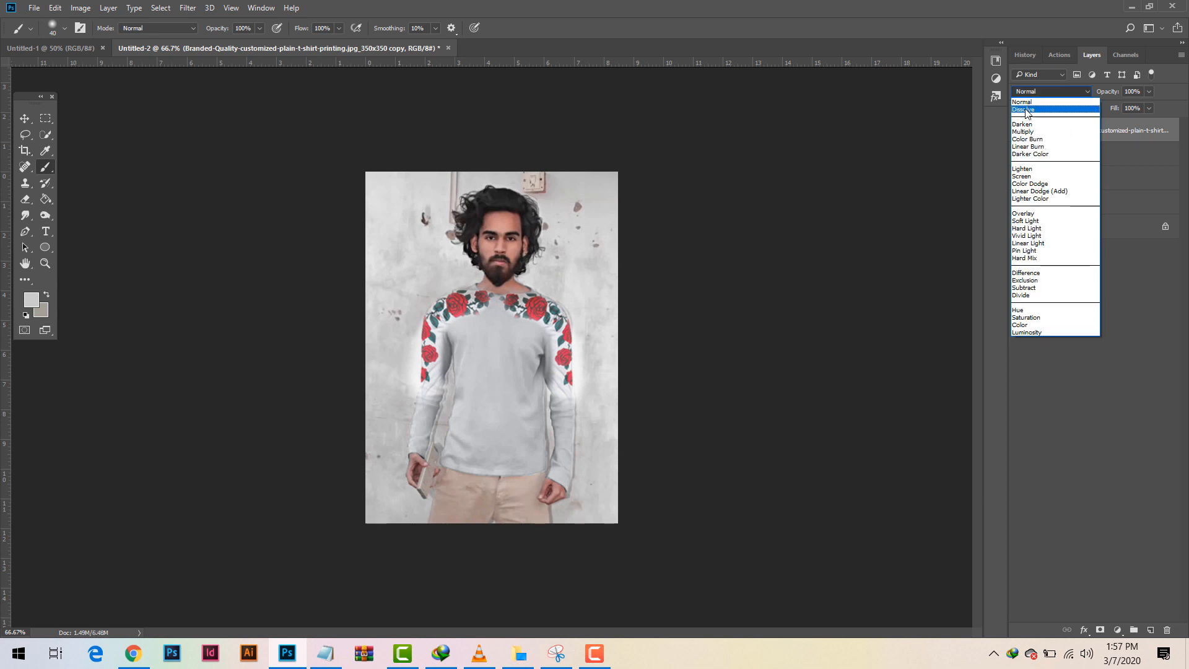
click(1030, 128)
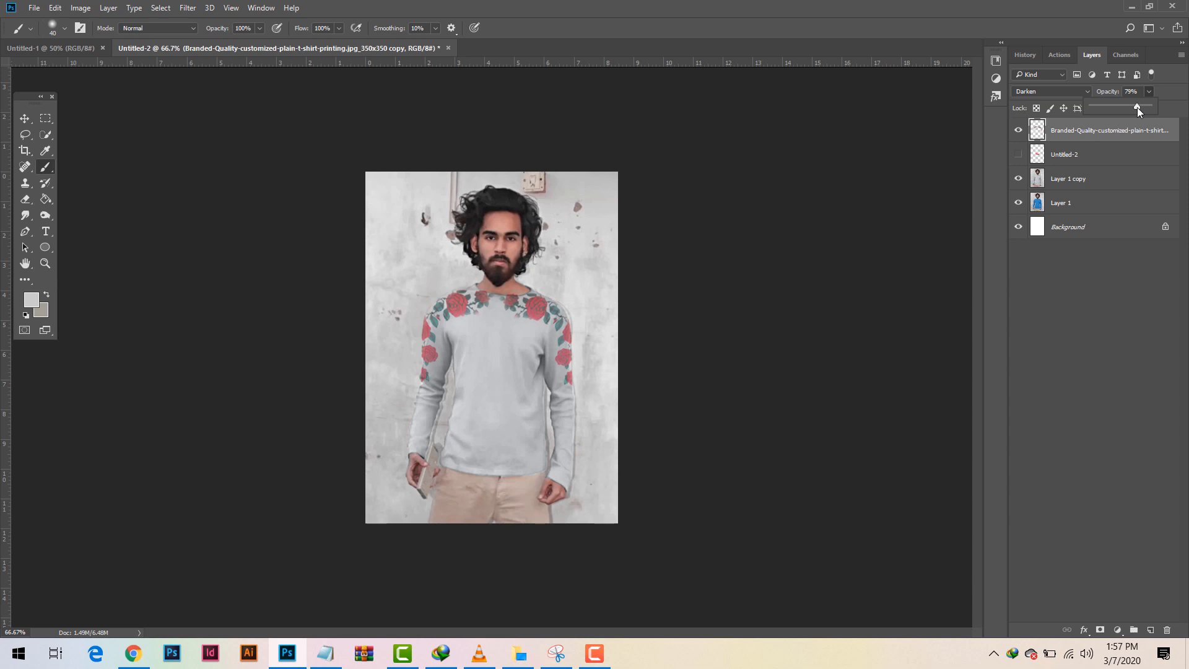
Apply a Brightness/Contrast adjustment to the merged rose layer with brightness 5 and contrast 100
click(80, 7)
mouse_move(118, 45)
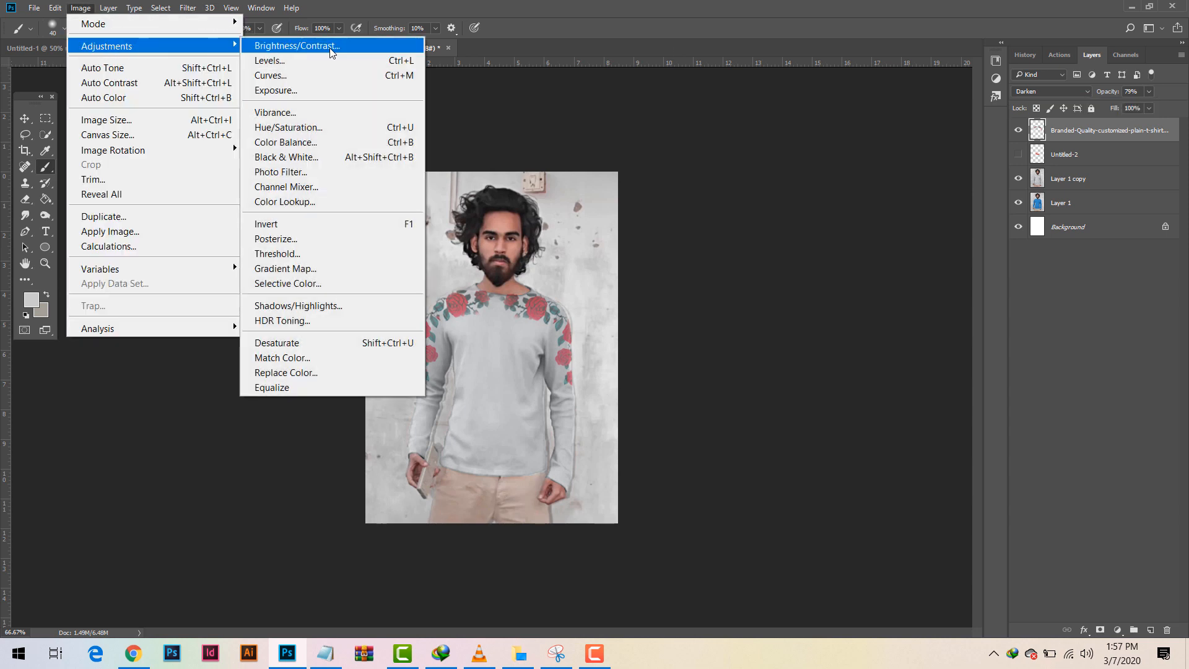
click(294, 45)
drag(801, 192, 853, 196)
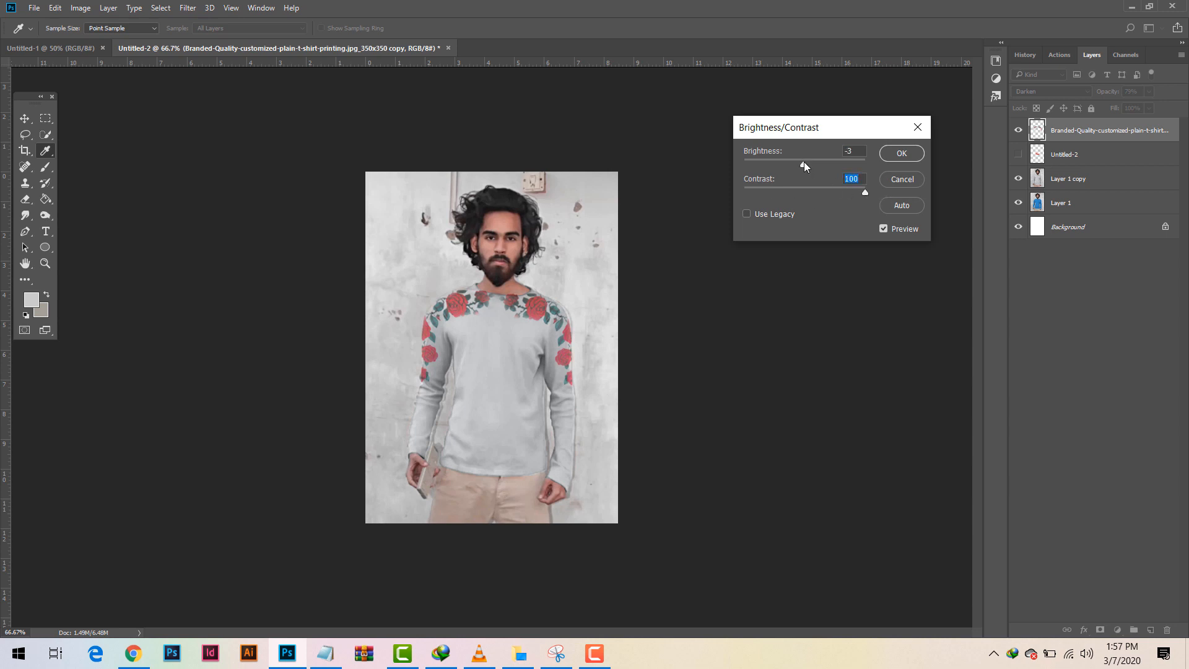
mouse_move(804, 161)
mouse_down()
mouse_move(814, 163)
mouse_move(778, 160)
mouse_move(806, 165)
mouse_up()
click(902, 153)
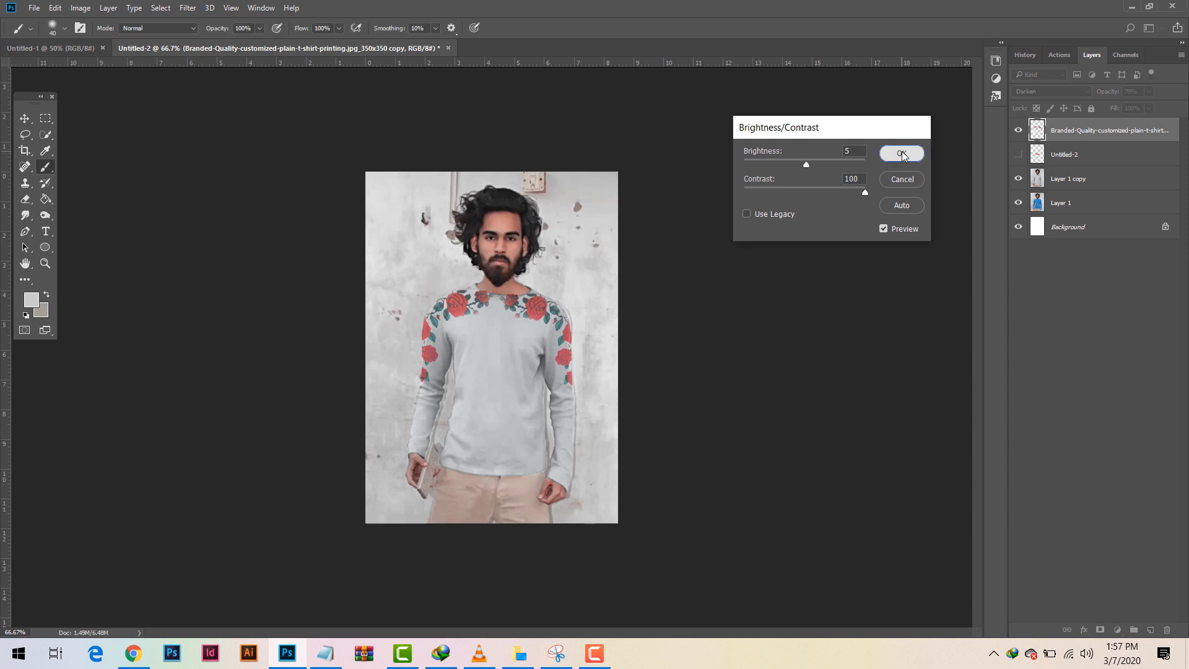
Compare the Supreme logo design with the rose design by toggling the visibility of their two layers
click(1018, 132)
click(1018, 155)
click(1017, 130)
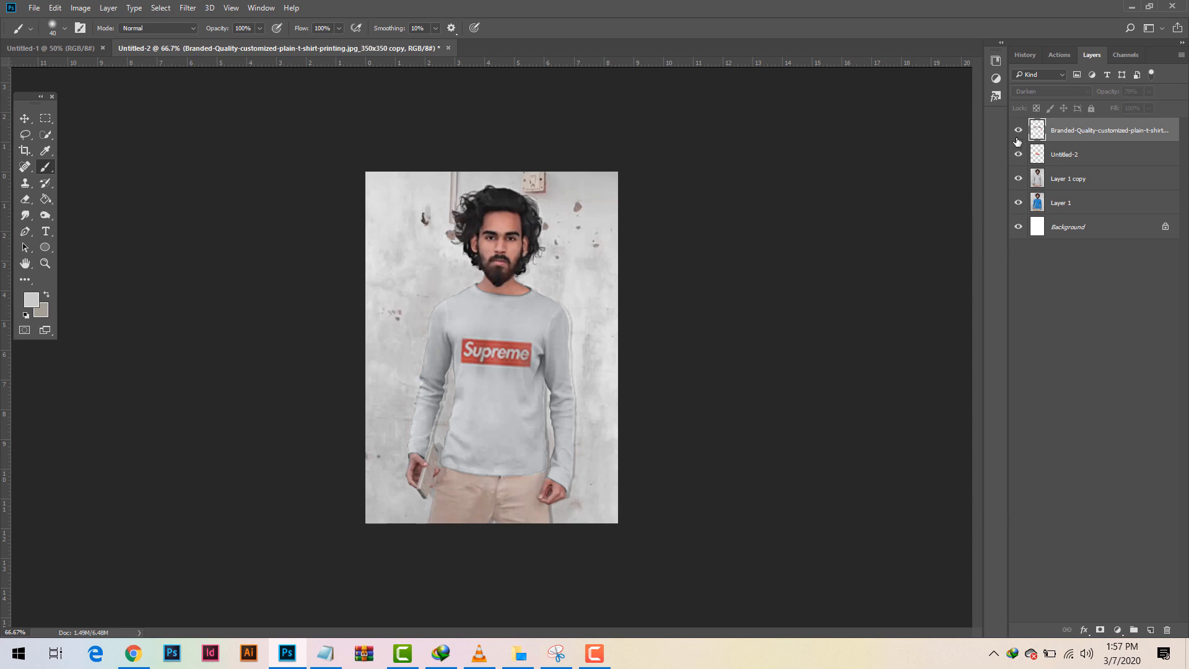
click(1019, 152)
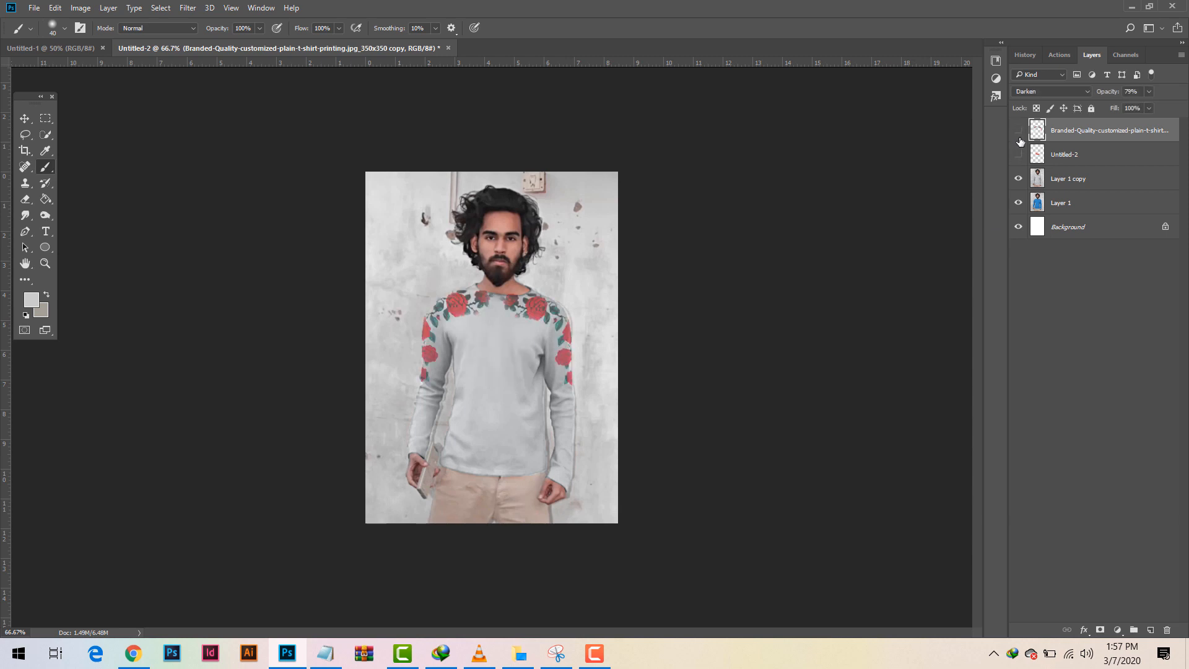
Hide the rose layer and the grey Layer 1 copy, and select Layer 1 with the original blue shirt
click(1018, 130)
click(1028, 185)
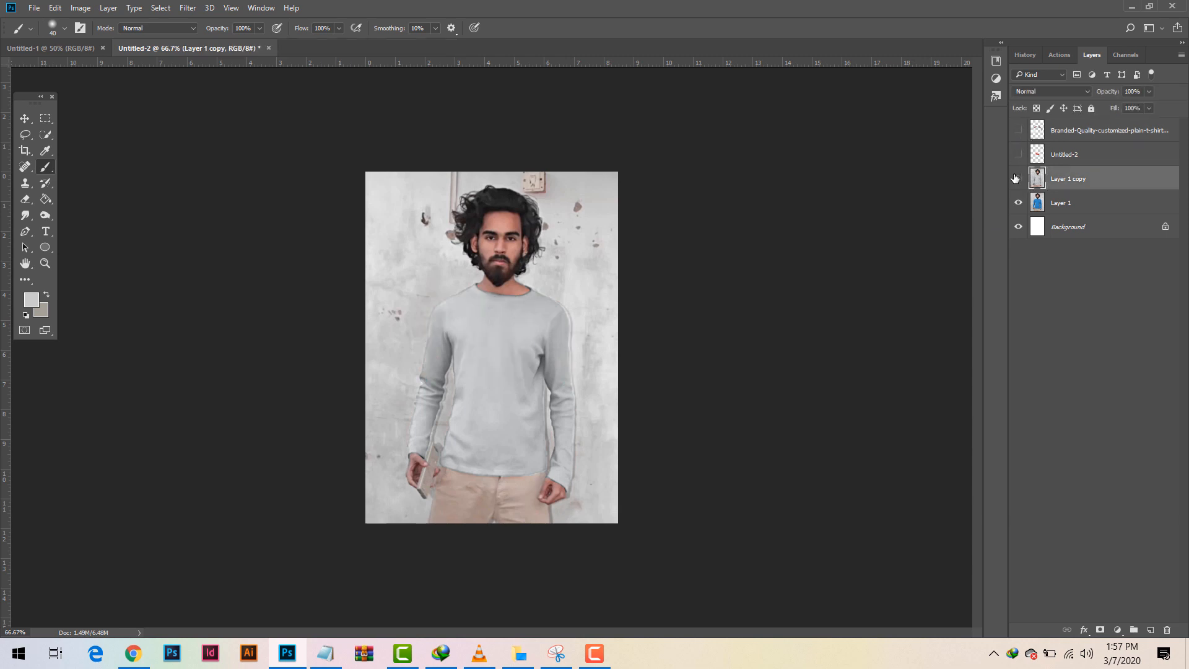
click(1018, 179)
click(1061, 207)
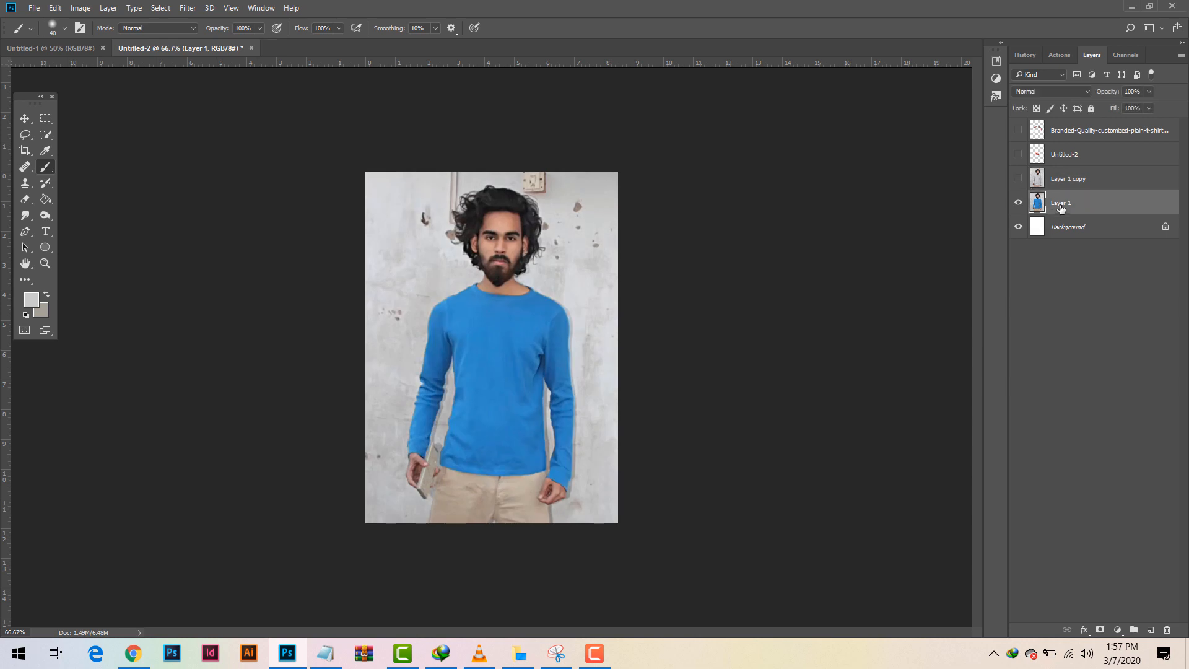
Try a Hue/Saturation adjustment on Layer 1 with the Greens hue set to -77
key(ctrl+u)
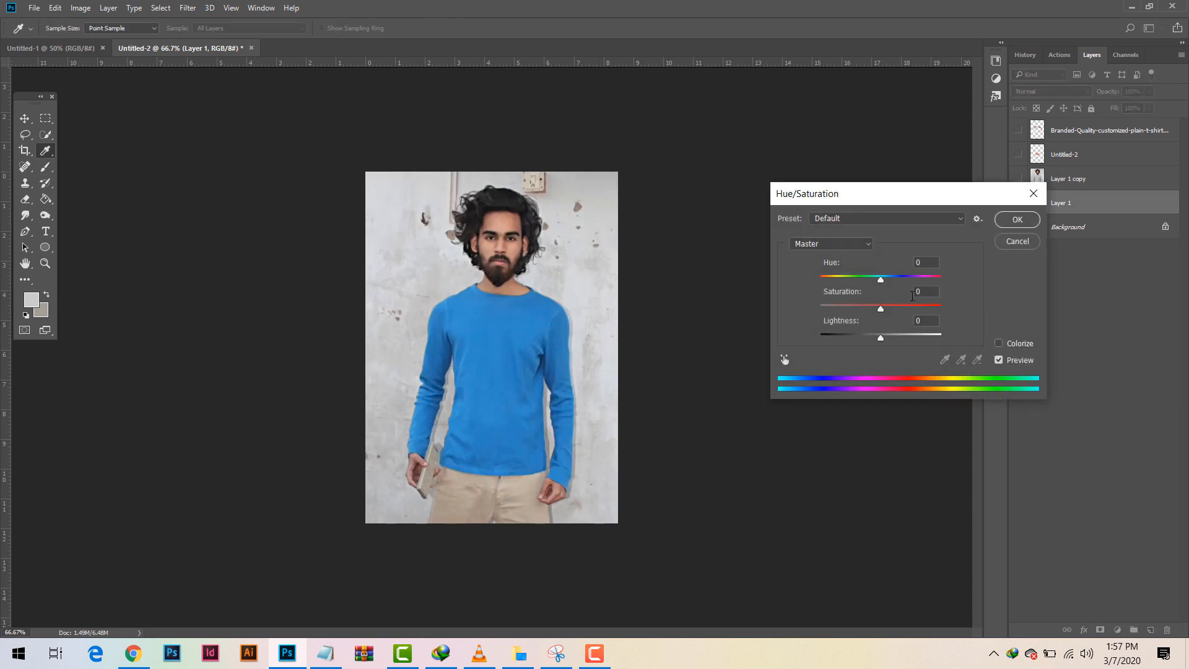
click(827, 245)
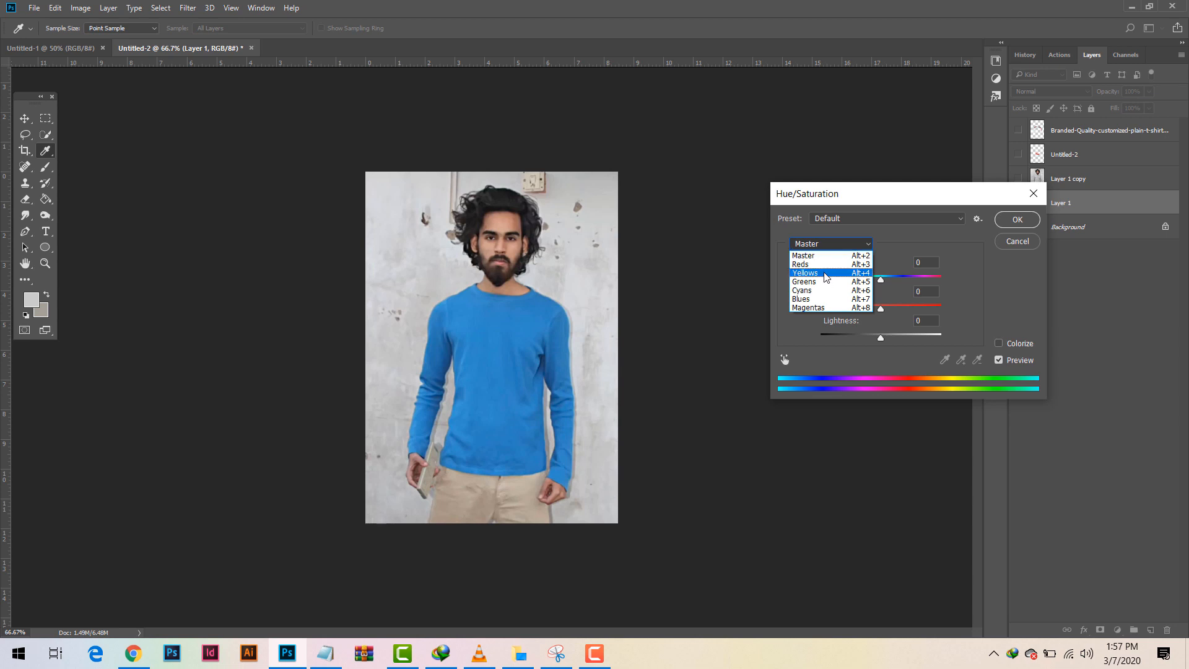
click(825, 282)
drag(882, 280, 848, 283)
Sample the shirt's blue, try recolouring it green with Cyans hue -112 and saturation -22, and discard the adjustment
click(785, 359)
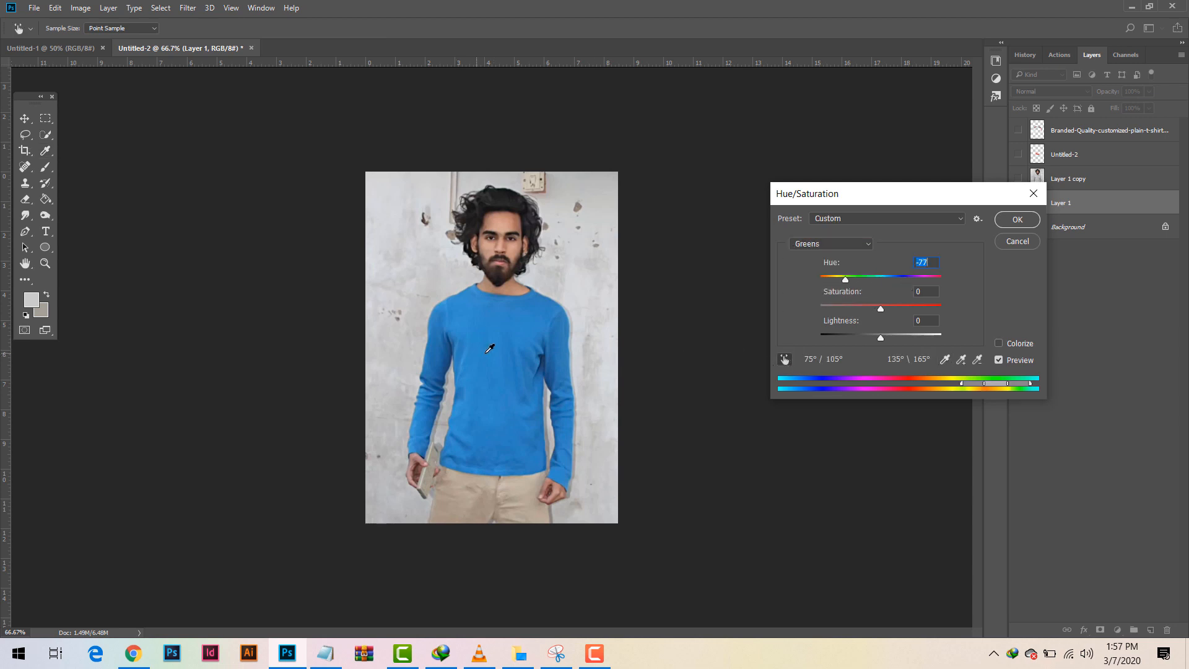
click(490, 348)
drag(881, 280, 838, 279)
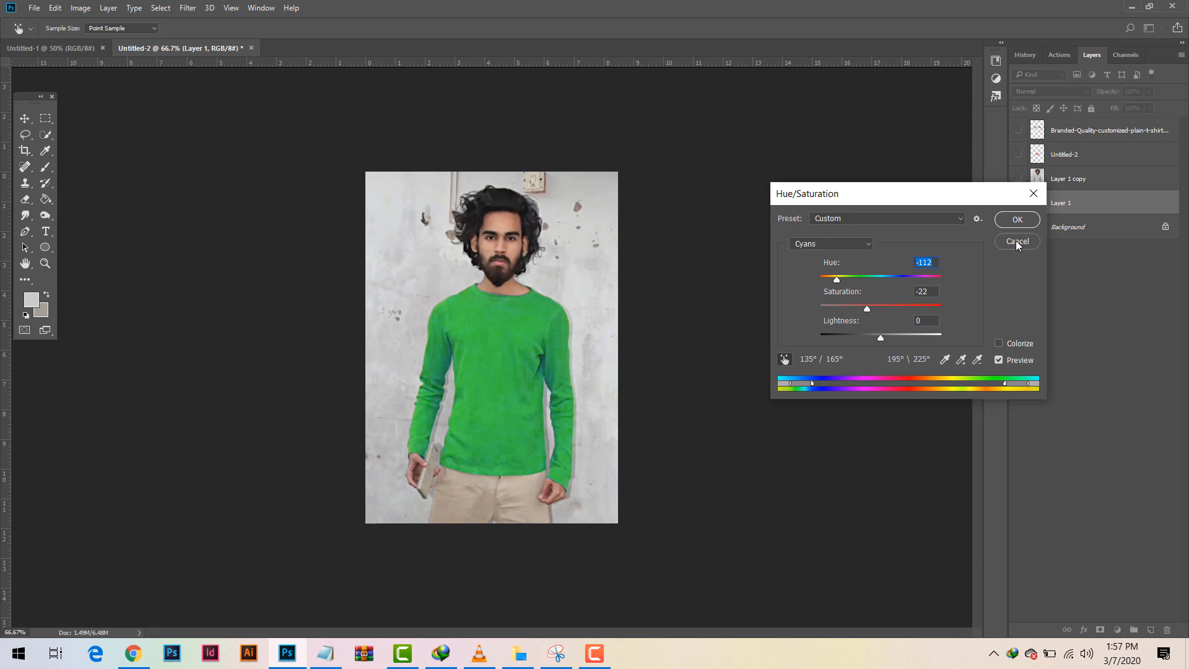
click(1017, 241)
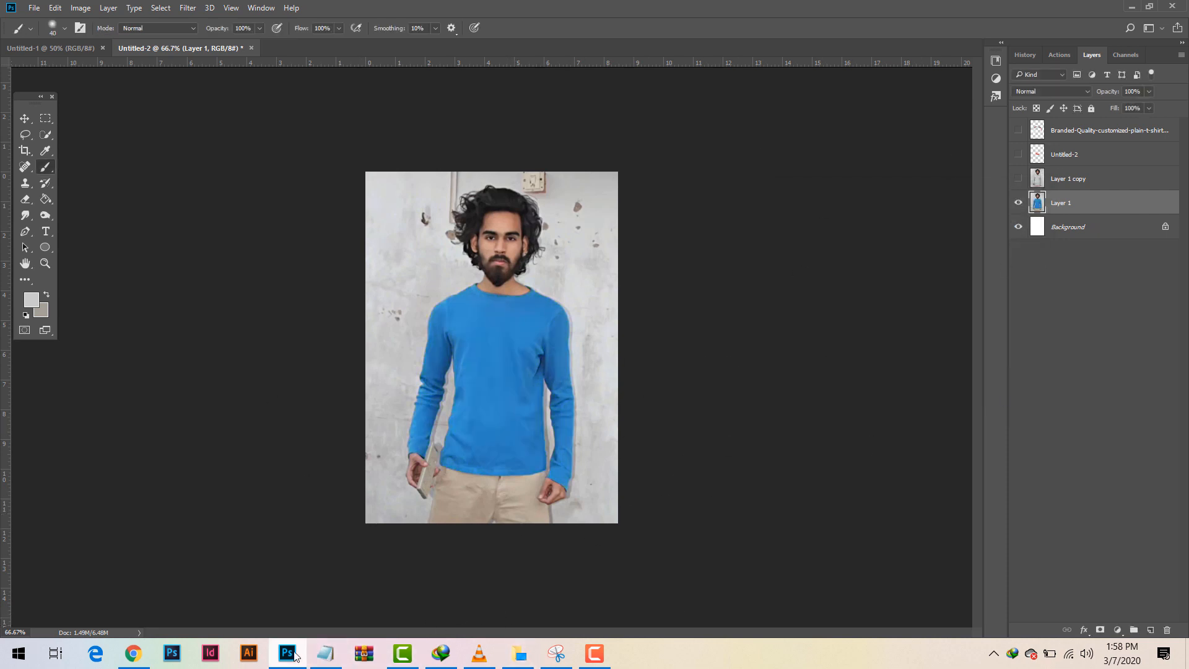
click(594, 654)
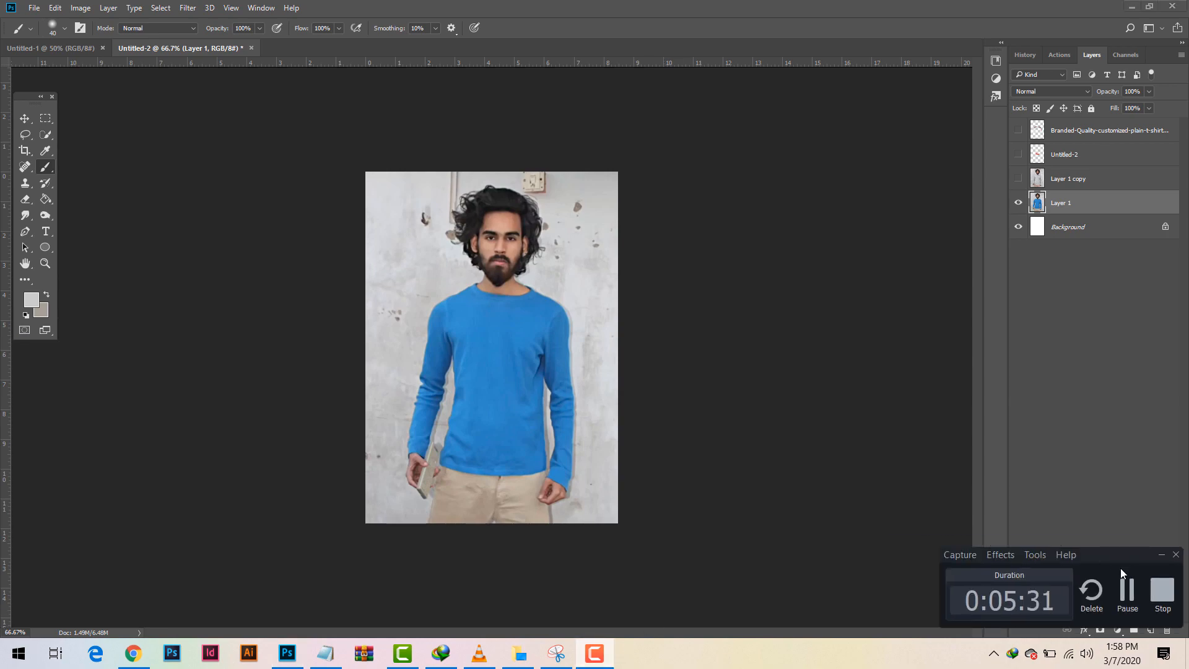